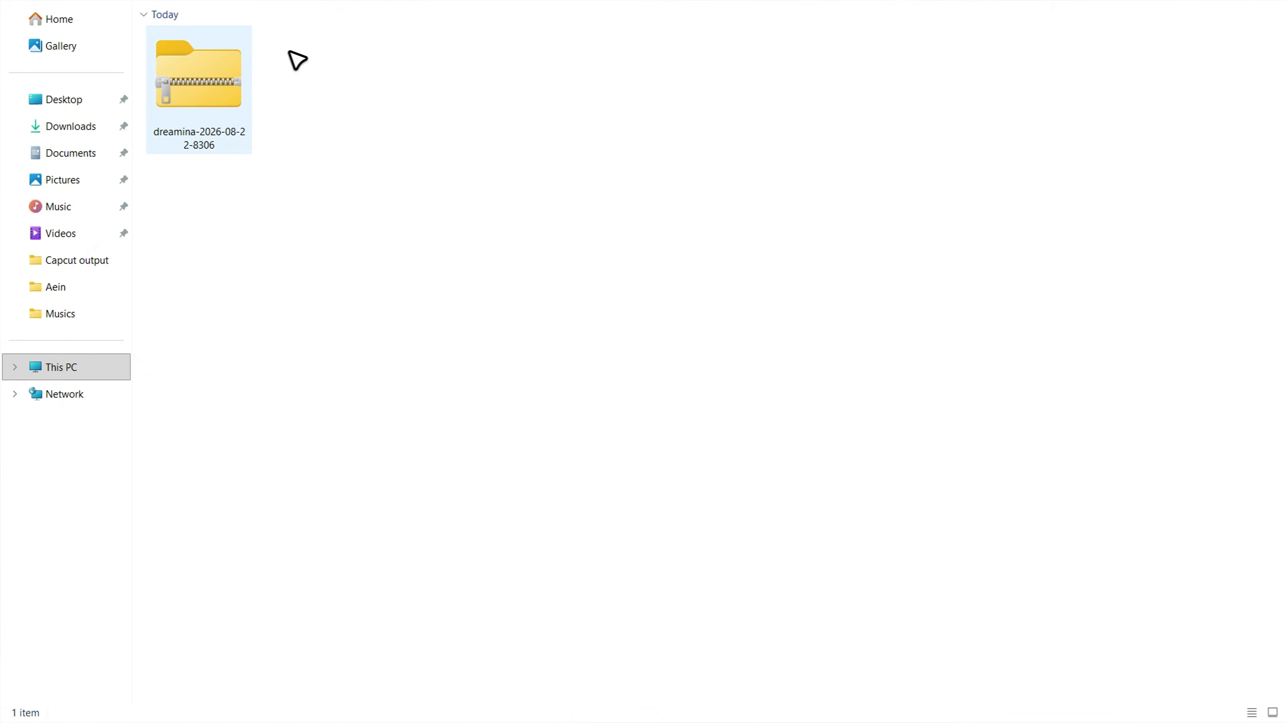
right_click(225, 100)
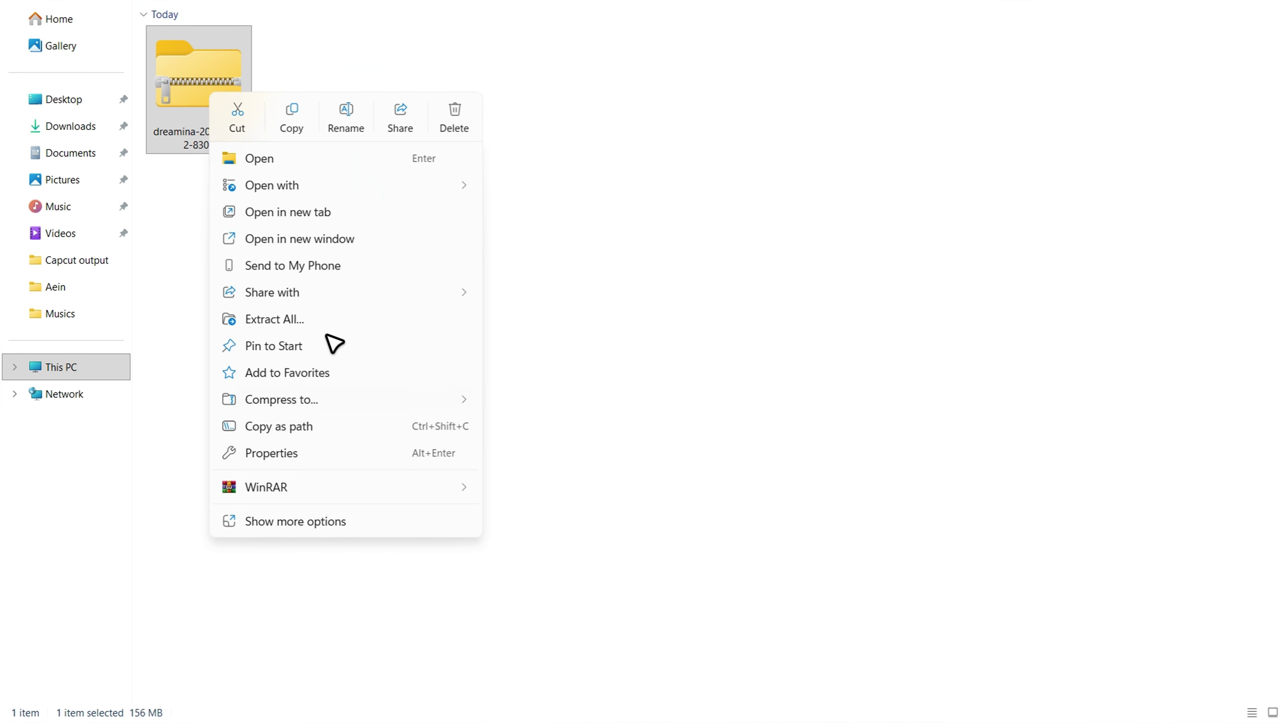
mouse_move(408, 498)
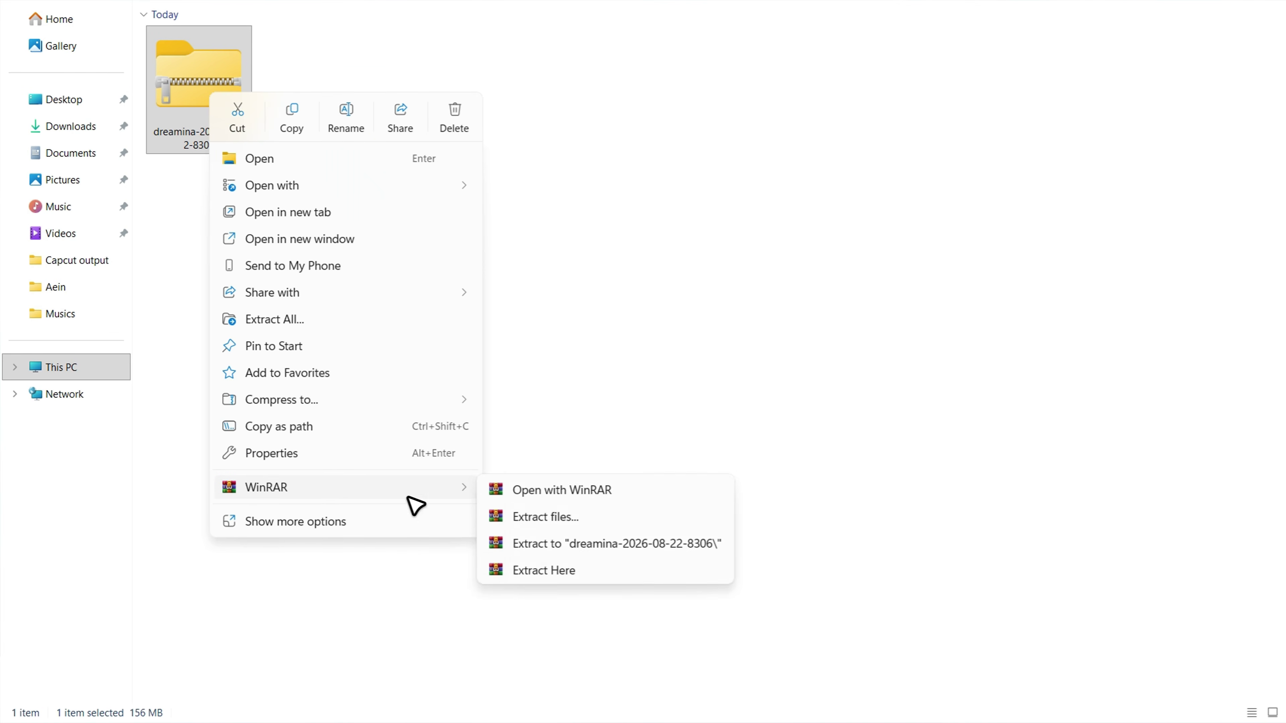
click(531, 544)
click(338, 129)
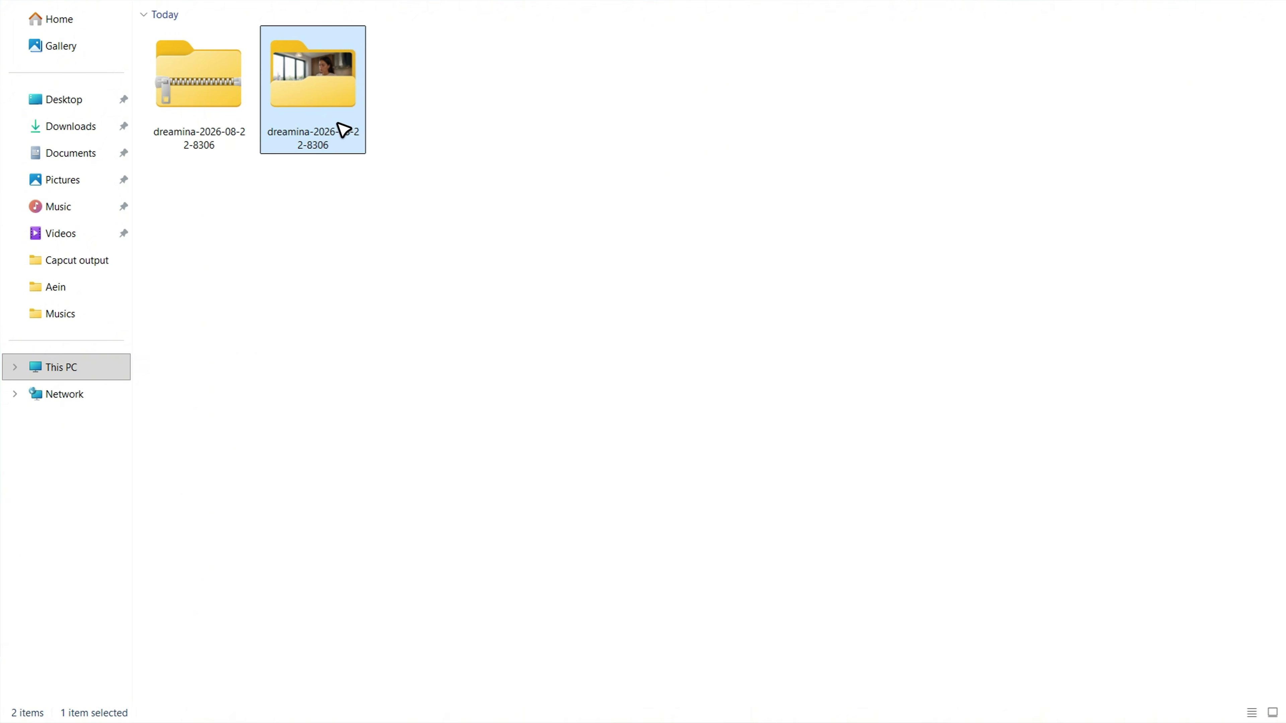
Import all eight video clips from the extracted folder into the CapCut project and place them on the timeline
double_click(318, 96)
click(320, 96)
key(ctrl+a)
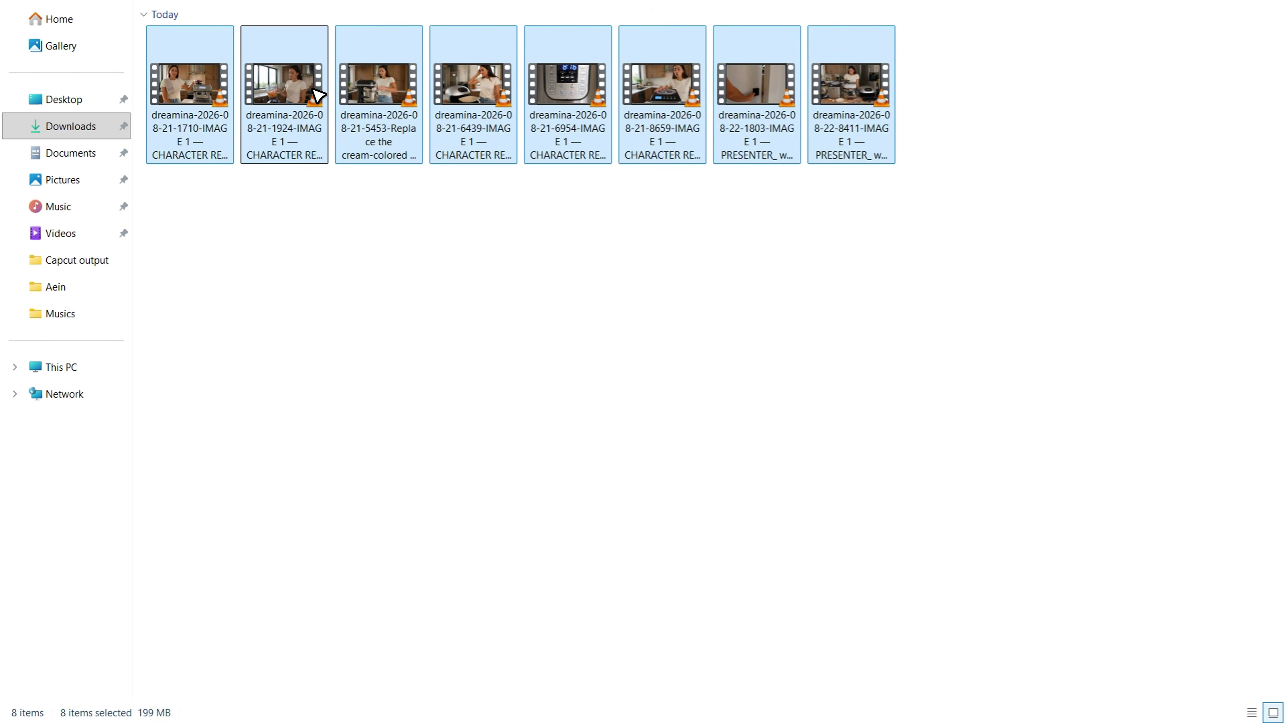
drag(317, 95, 326, 198)
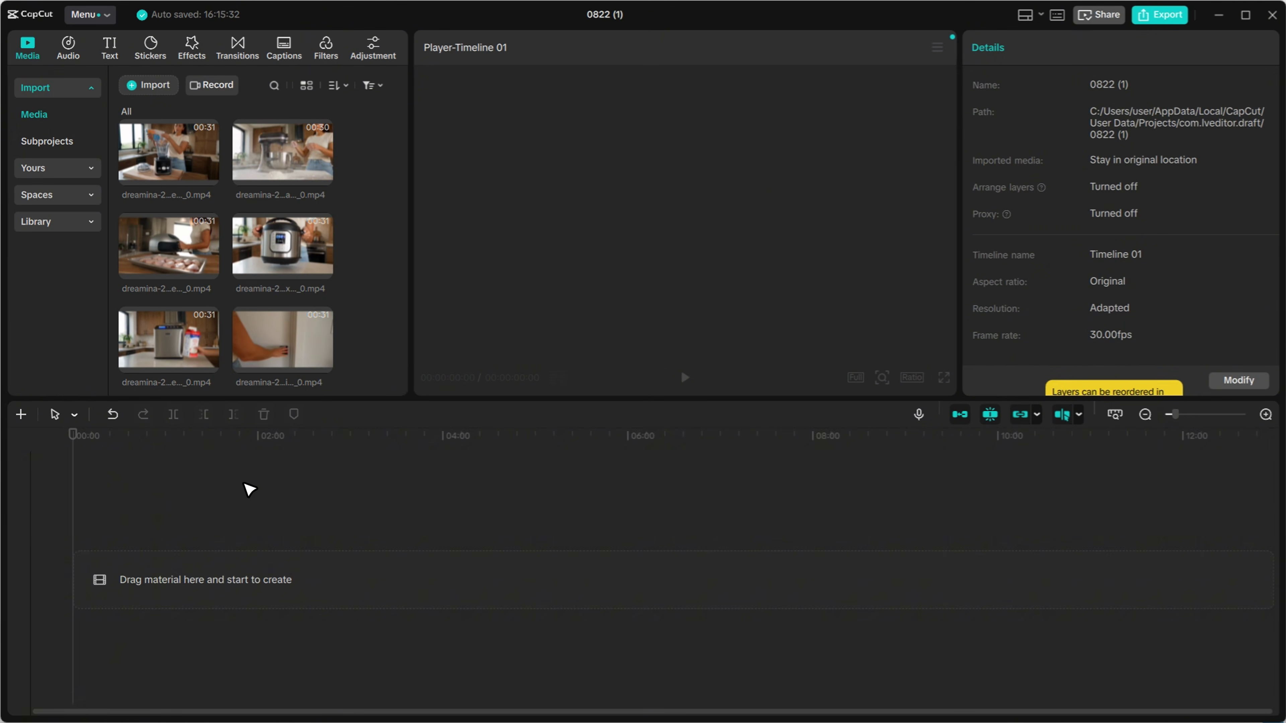
drag(249, 489, 239, 570)
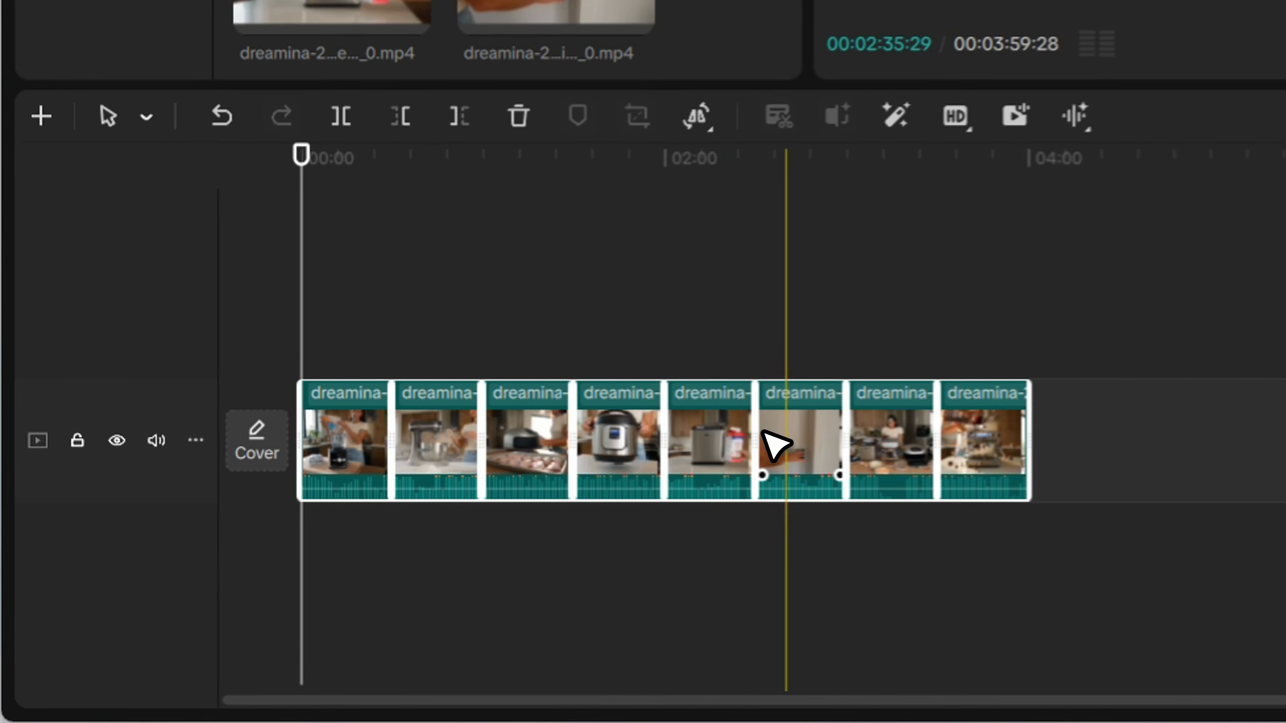
click(409, 572)
Rearrange the timeline with the hand-at-the-door clip first, move the Instant Pot clip forward, and export the video as 0822 (1)
drag(813, 421, 324, 461)
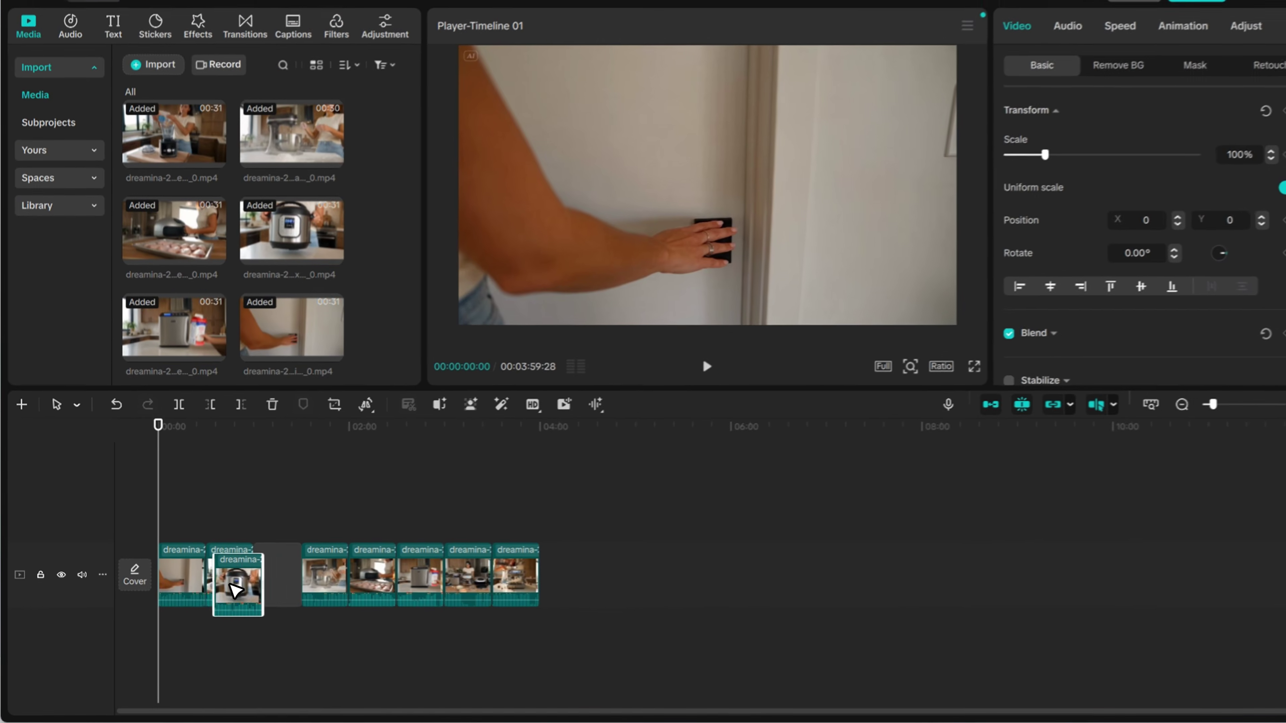
drag(293, 557, 525, 547)
drag(409, 586, 365, 580)
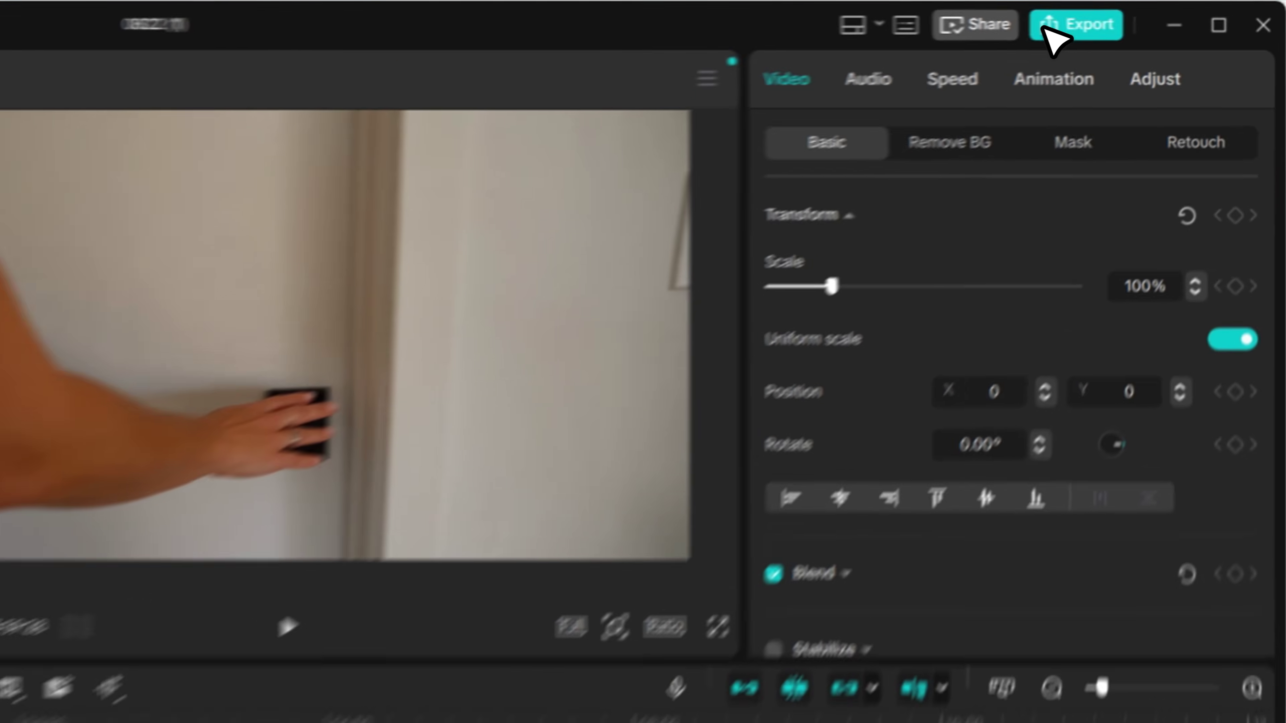
click(1159, 14)
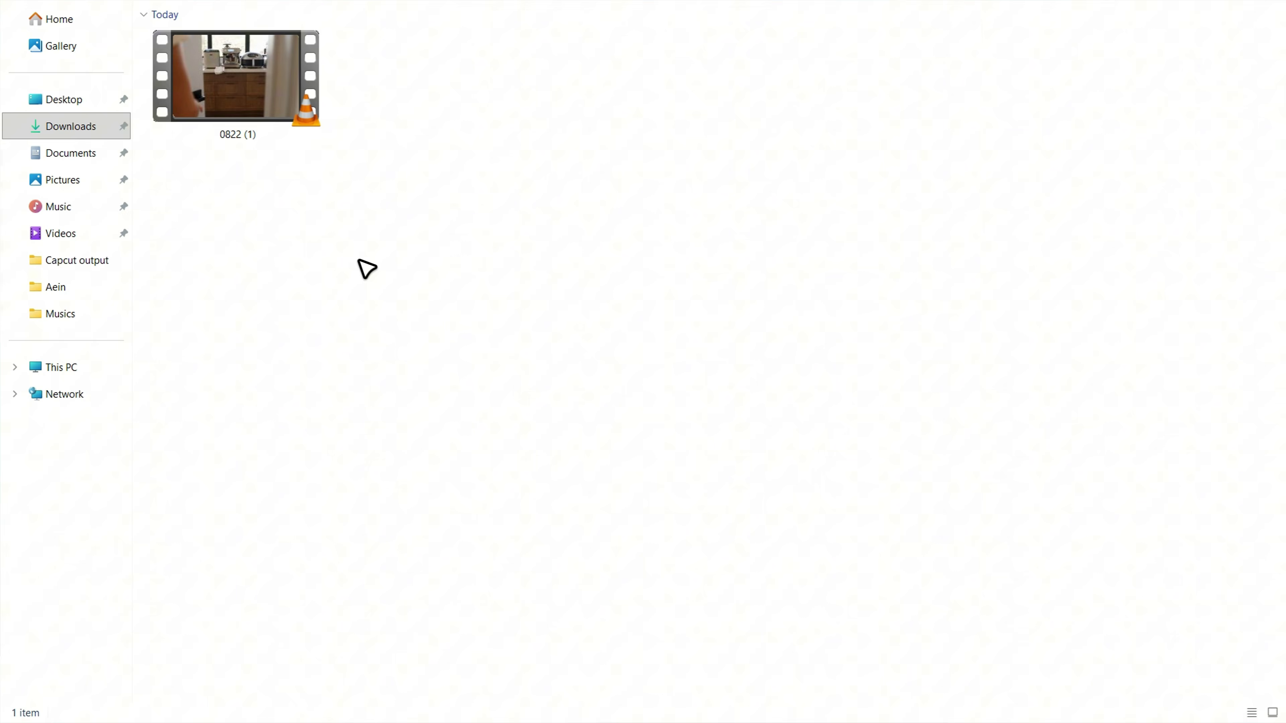
click(220, 108)
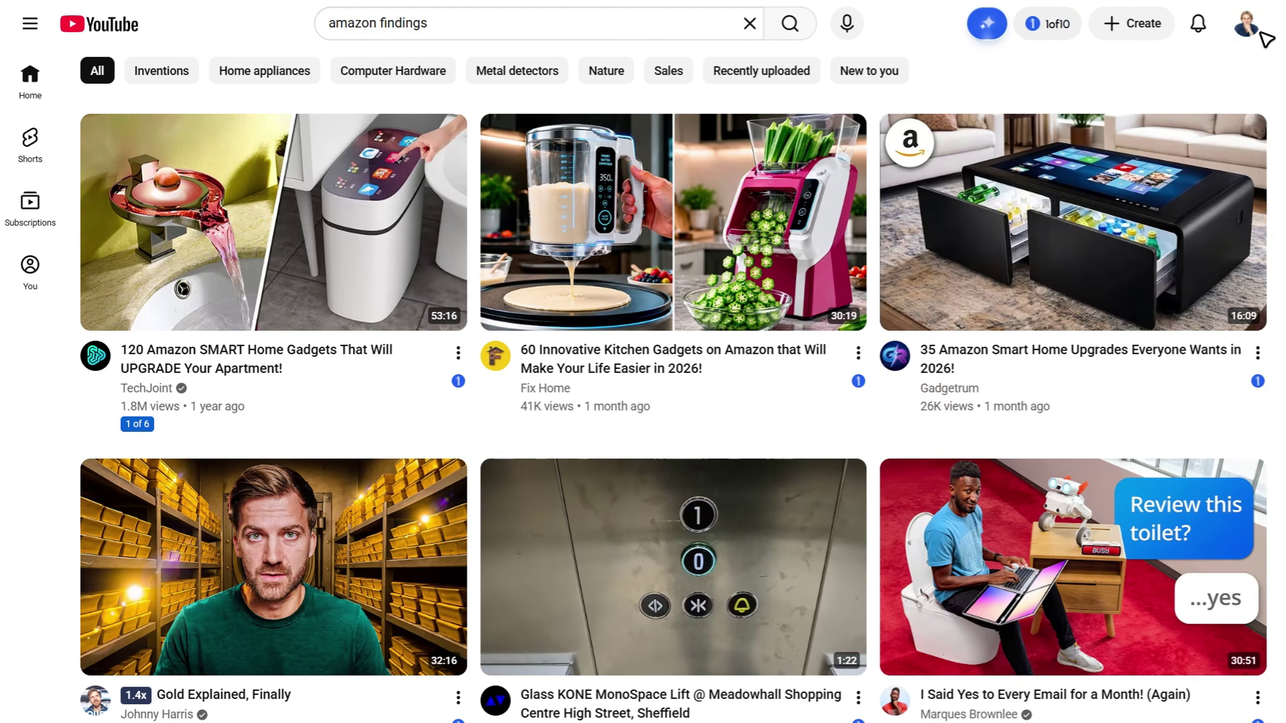
Switch from YouTube to YouTube Studio and start uploading the exported video file 0822 (1)(1).mp4
click(1252, 24)
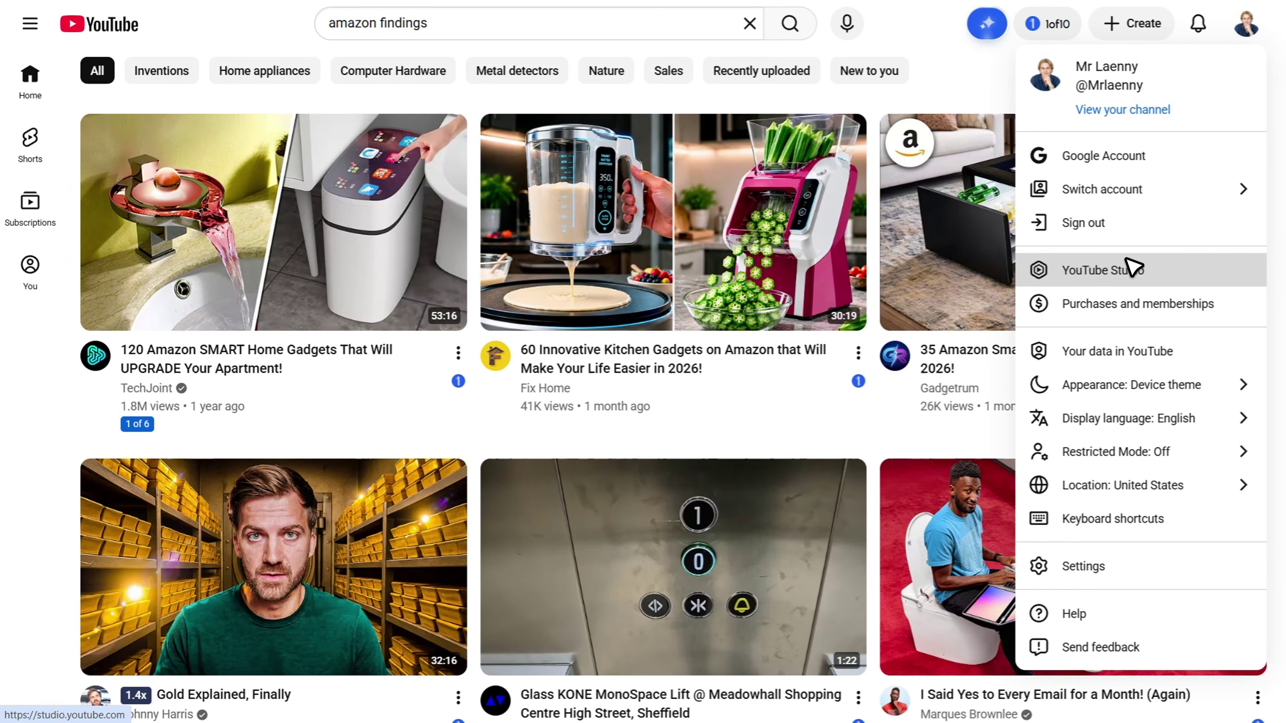
click(1129, 268)
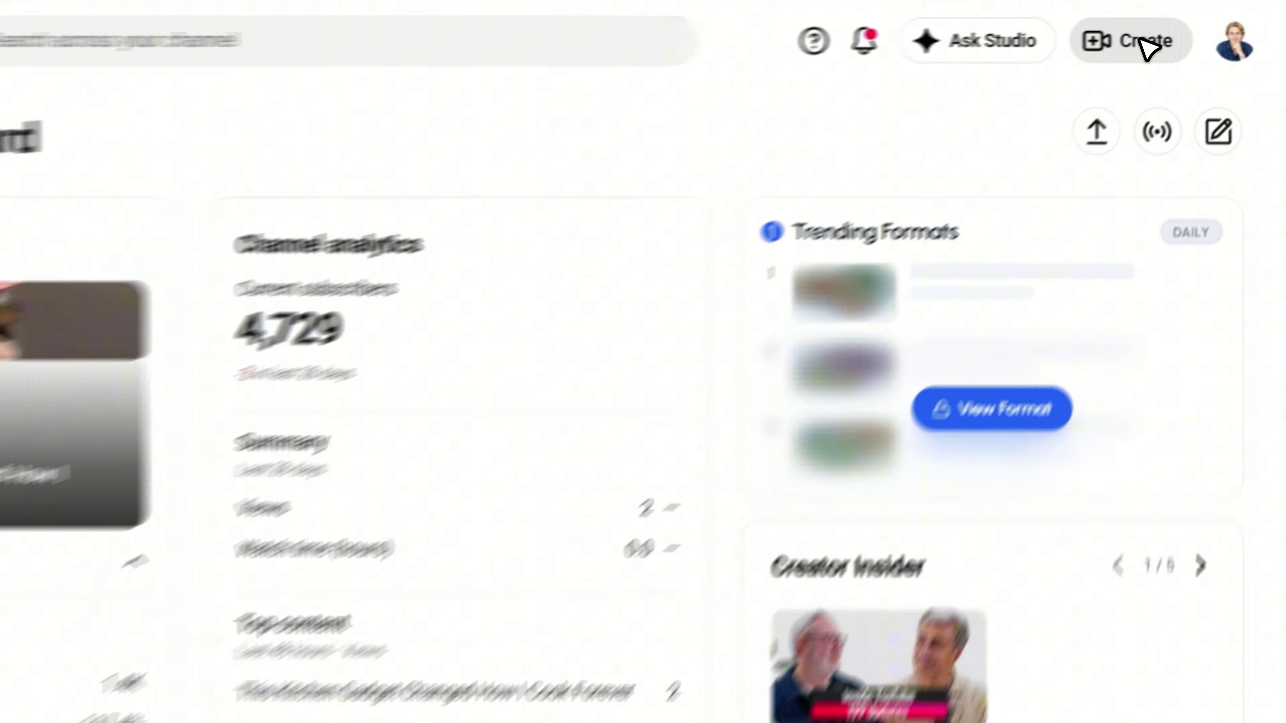
click(1192, 28)
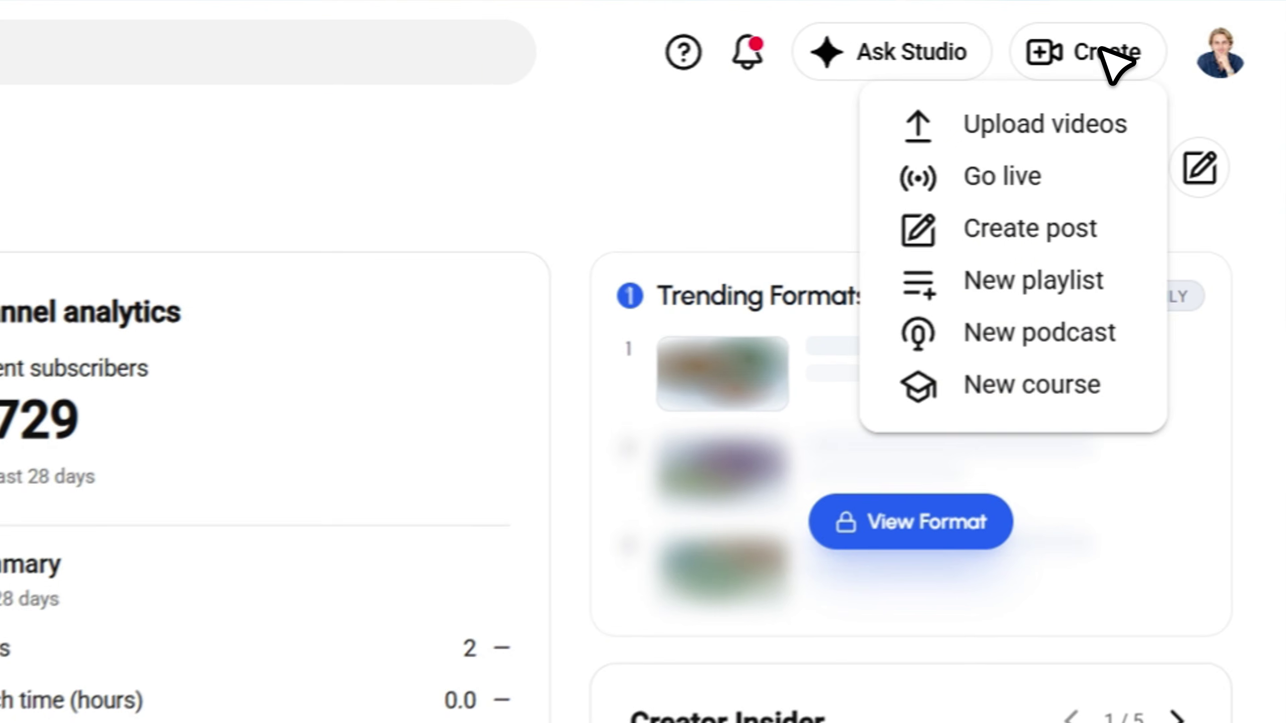
click(1063, 133)
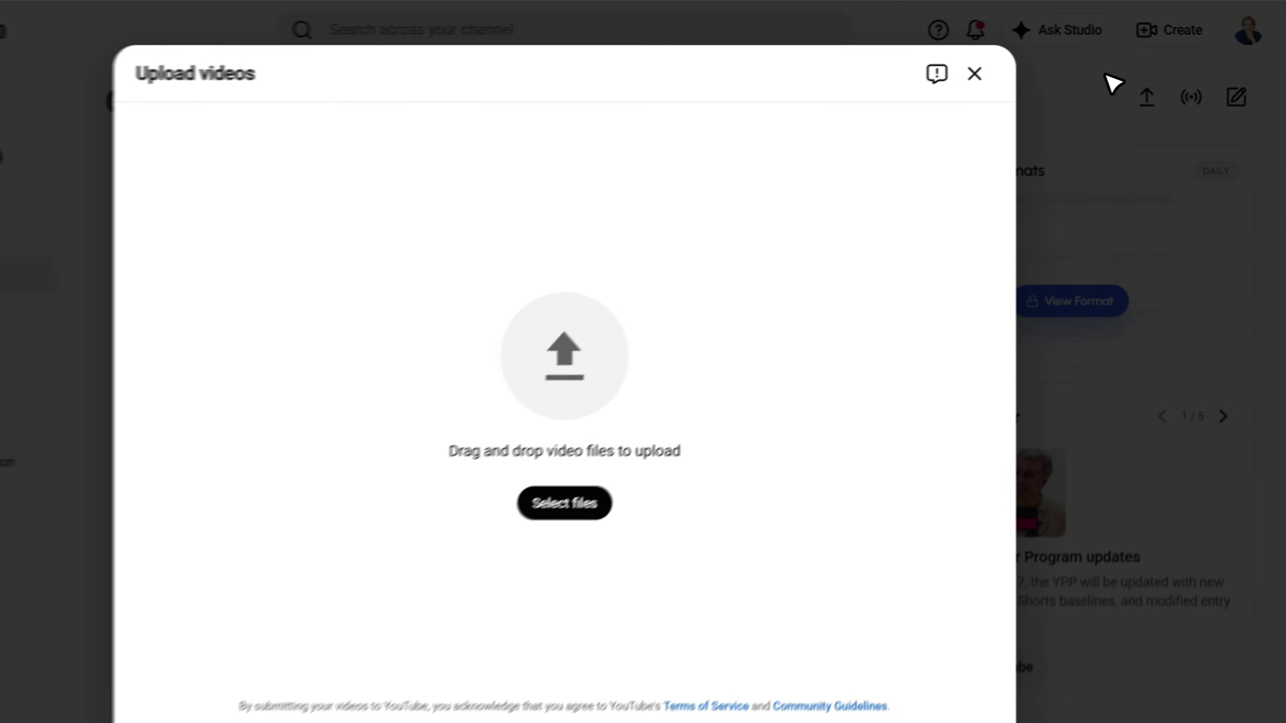
click(615, 337)
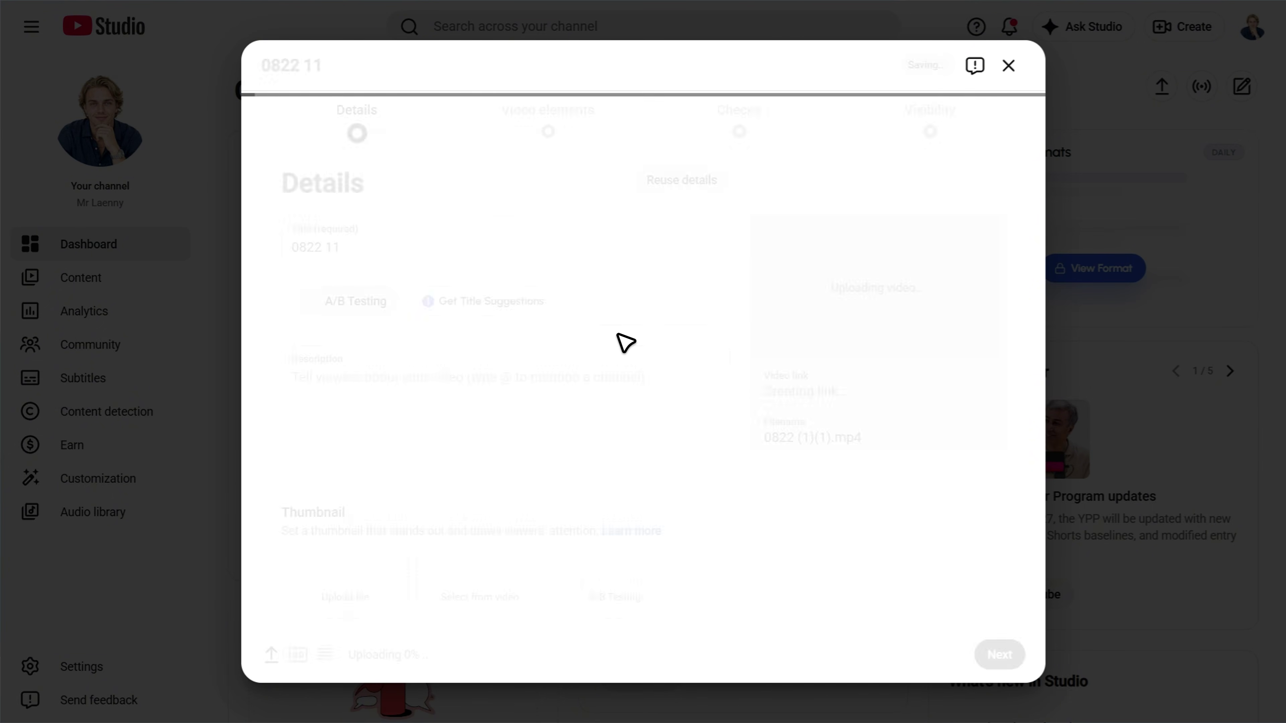
Look over the upload's details form and the title requirements in the Complete YouTube Video Packaging Prompt document
scroll(508, 405, down, 3)
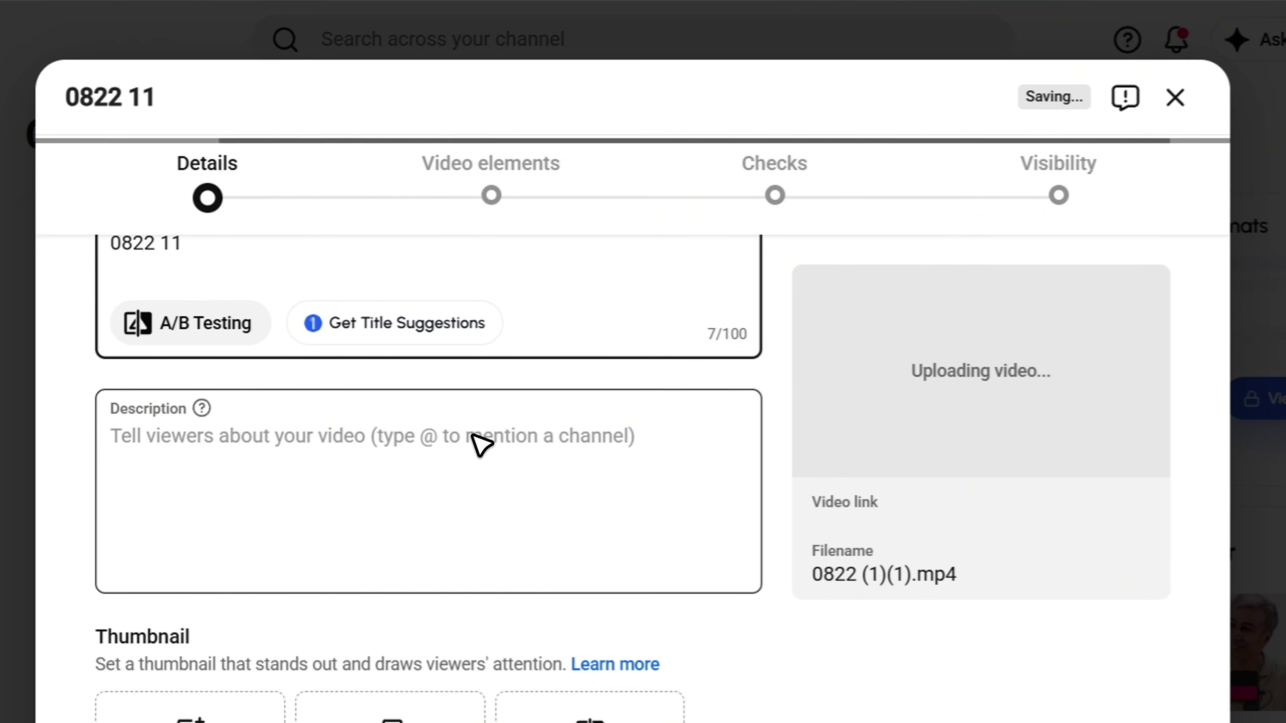
click(479, 450)
scroll(480, 449, down, 2)
scroll(466, 441, down, 10)
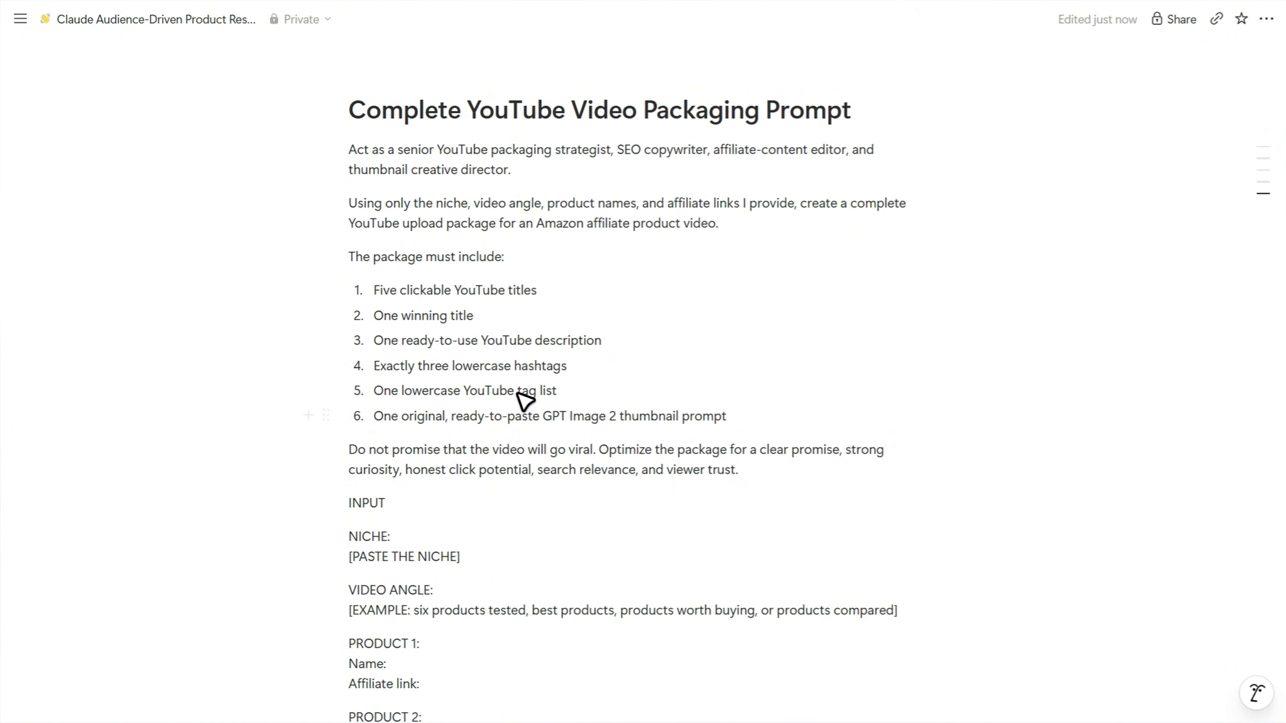
scroll(782, 502, down, 20)
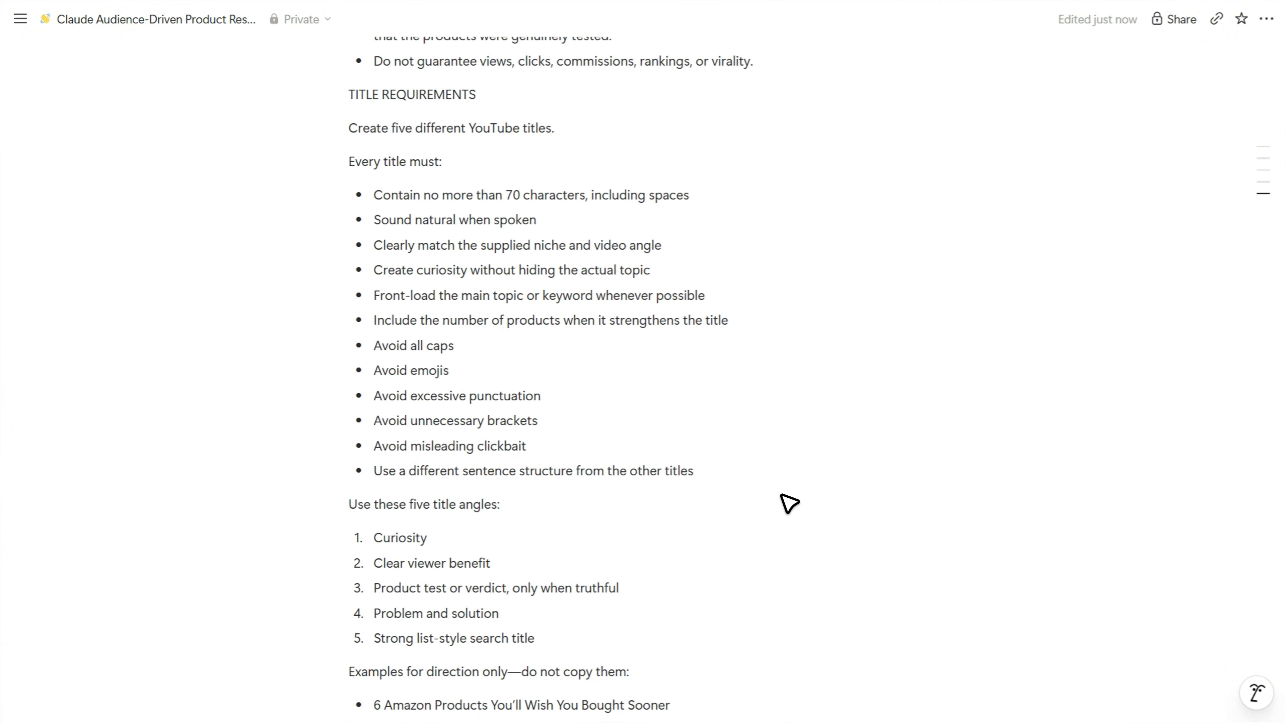
scroll(789, 504, up, 15)
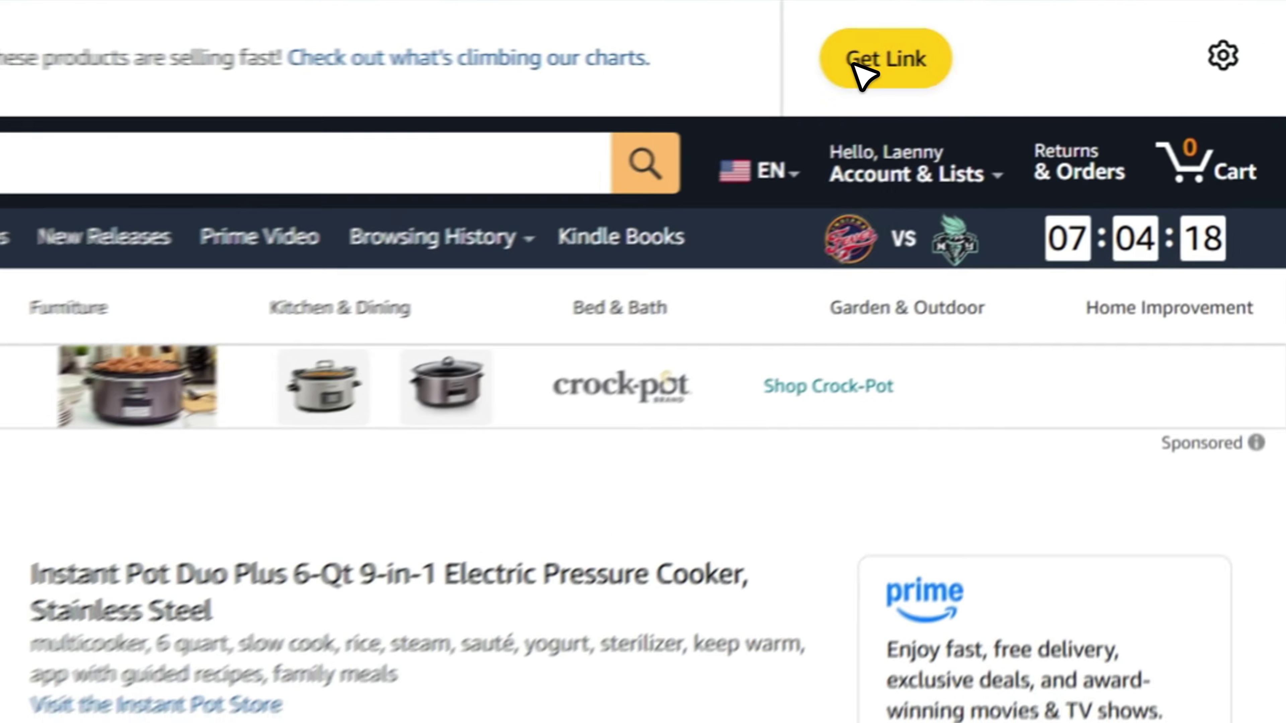
Copy the short affiliate link of the Instant Pot Duo Plus from Amazon into Product 1's affiliate link in the prompt document
click(1055, 34)
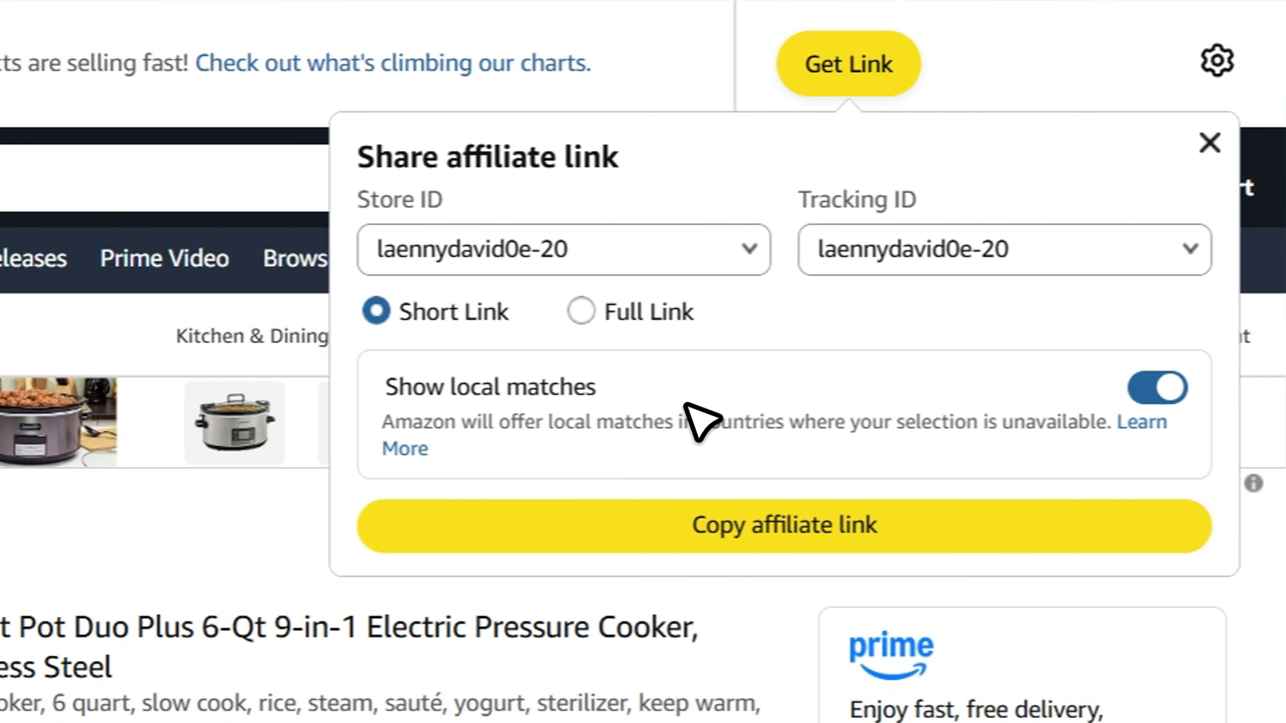
click(668, 518)
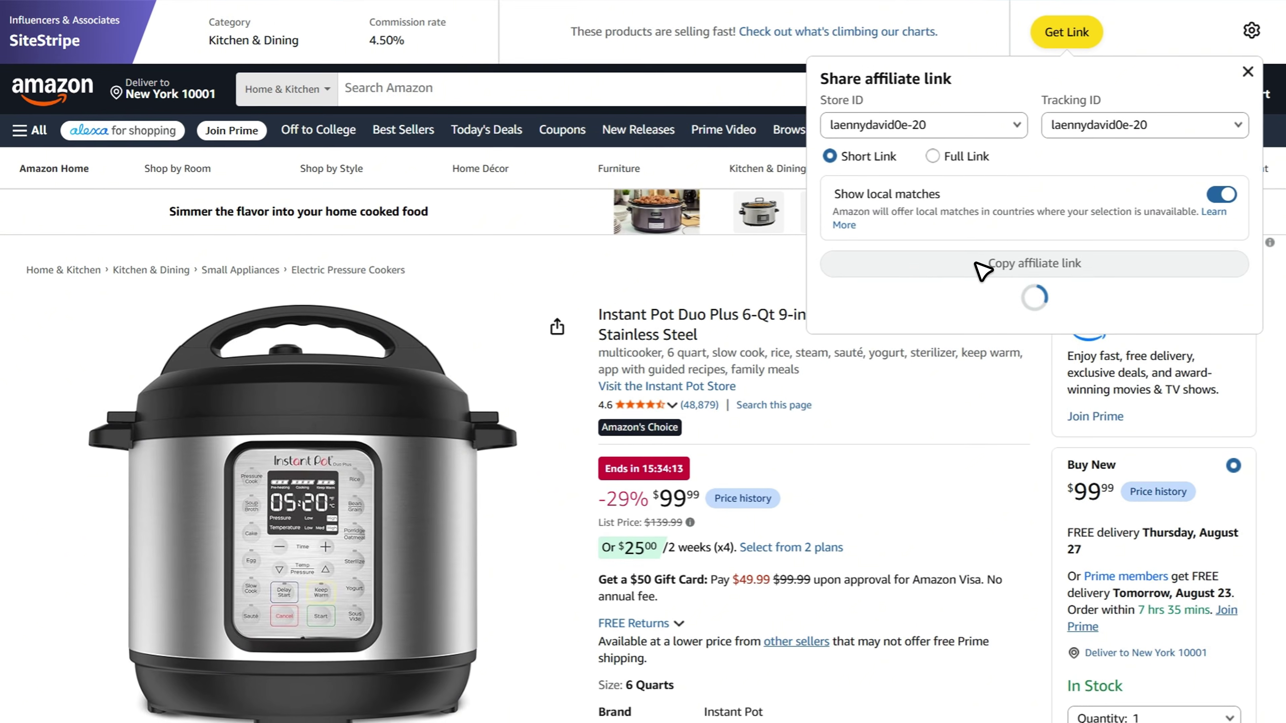
key(alt+Tab)
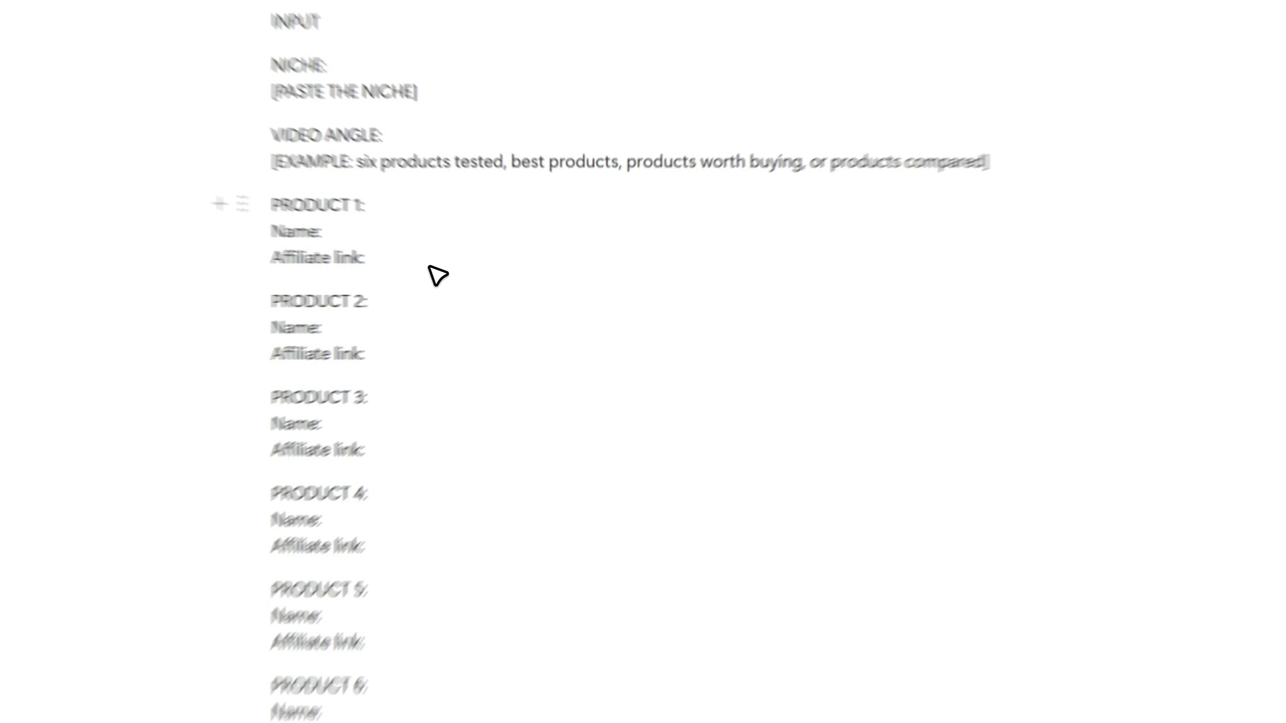
click(462, 271)
key(ctrl+v)
Fill in Product 1's name from the Instant Pot listing title and Product 2's as KitchenAid 7 Quart Bowl-Lift Stand Mixer with Accessories, KSM70SKXX
key(alt+Tab)
drag(599, 311, 697, 336)
key(ctrl+c)
key(alt+Tab)
key(Up)
key(ctrl+v)
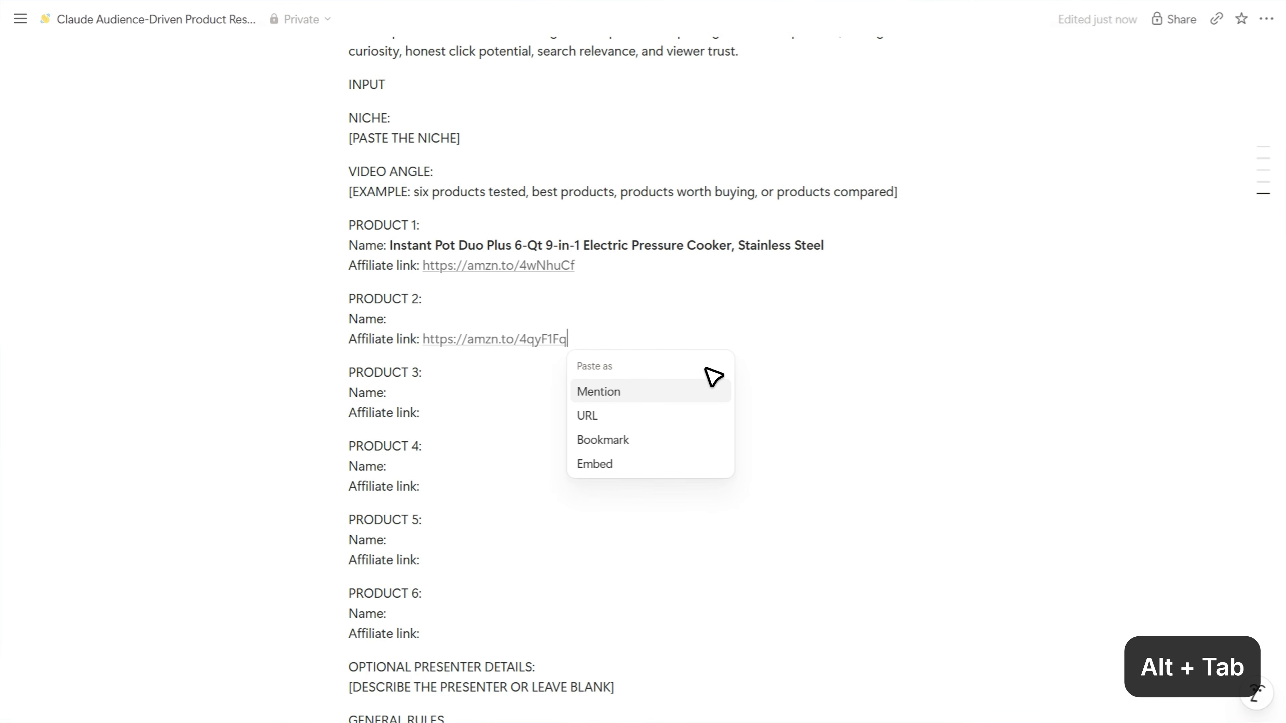
click(476, 318)
key(ctrl+v)
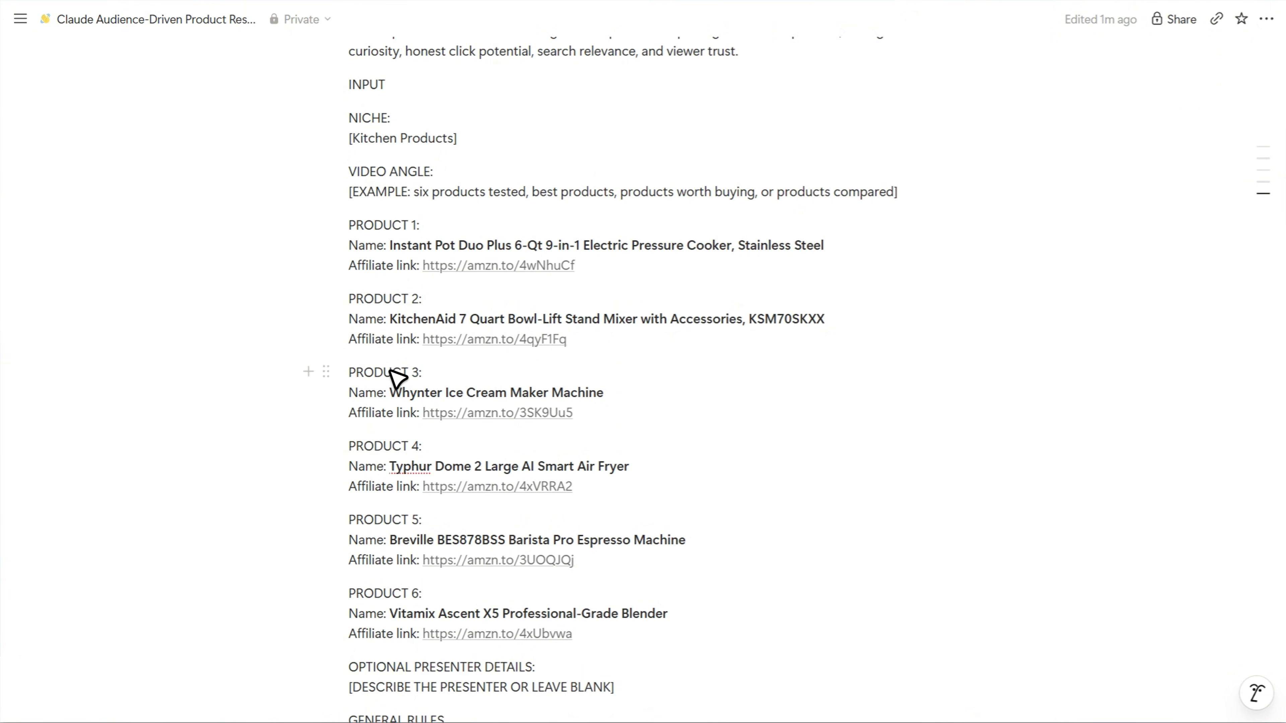
Copy the whole video packaging prompt and send it in the Claude chat about the Instant Pot product promotion
scroll(511, 448, up, 10)
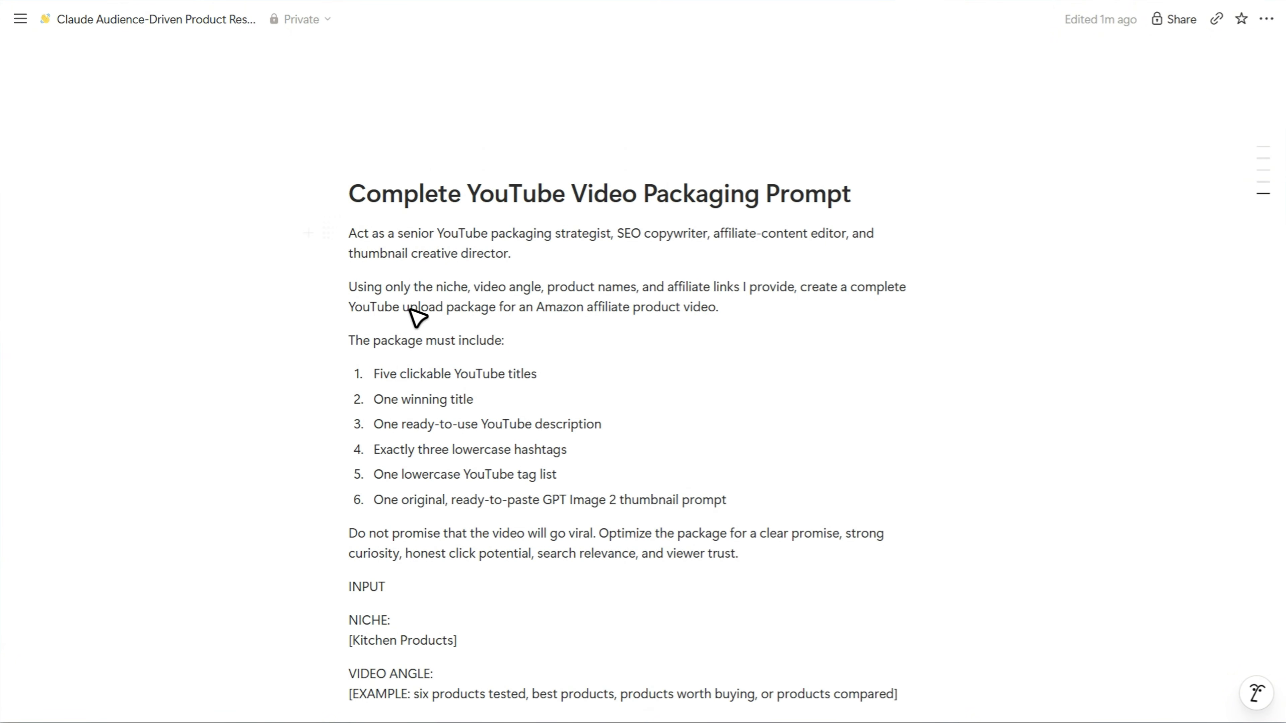
click(357, 235)
key(ctrl+a)
key(ctrl+a)
key(ctrl+c)
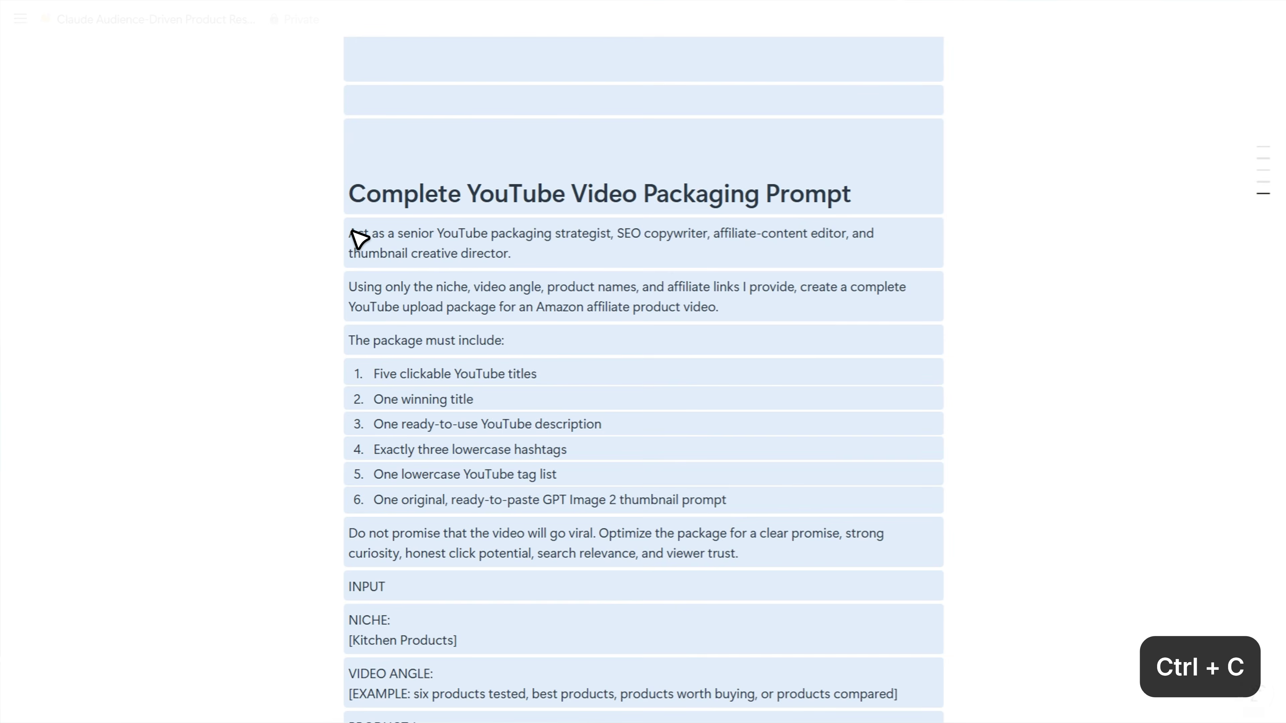
key(alt+Tab)
key(ctrl+v)
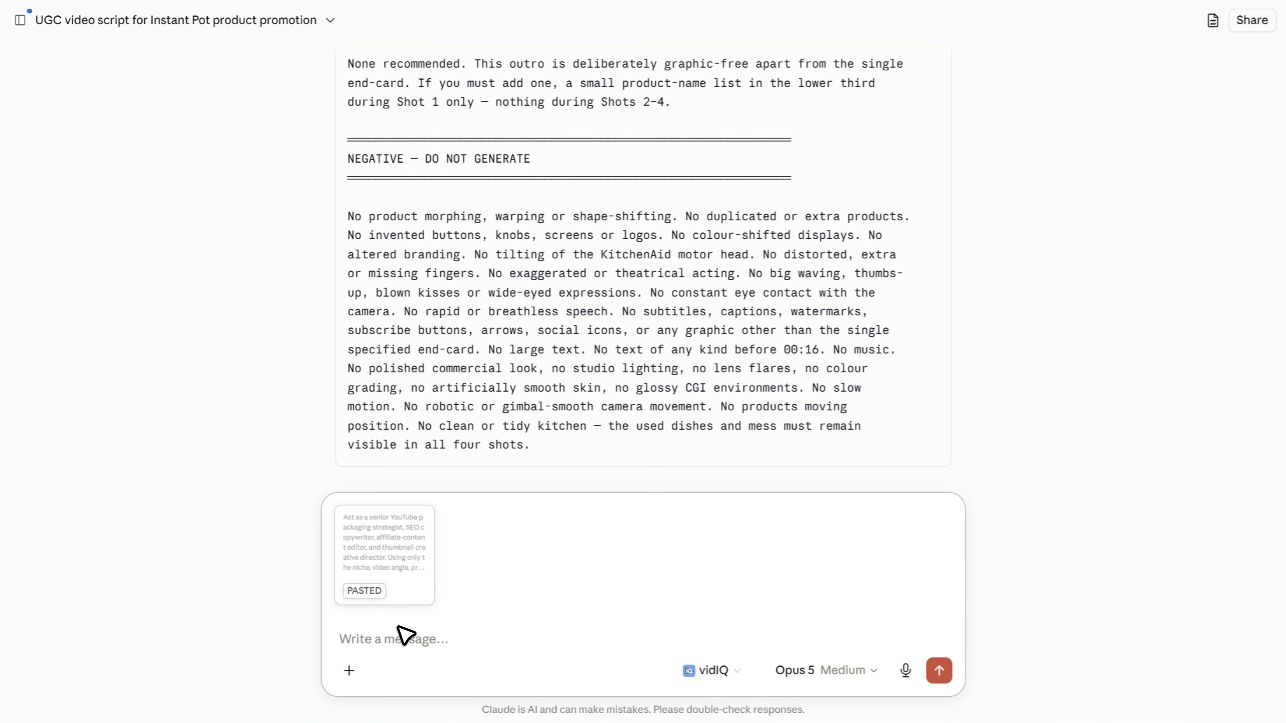
click(940, 671)
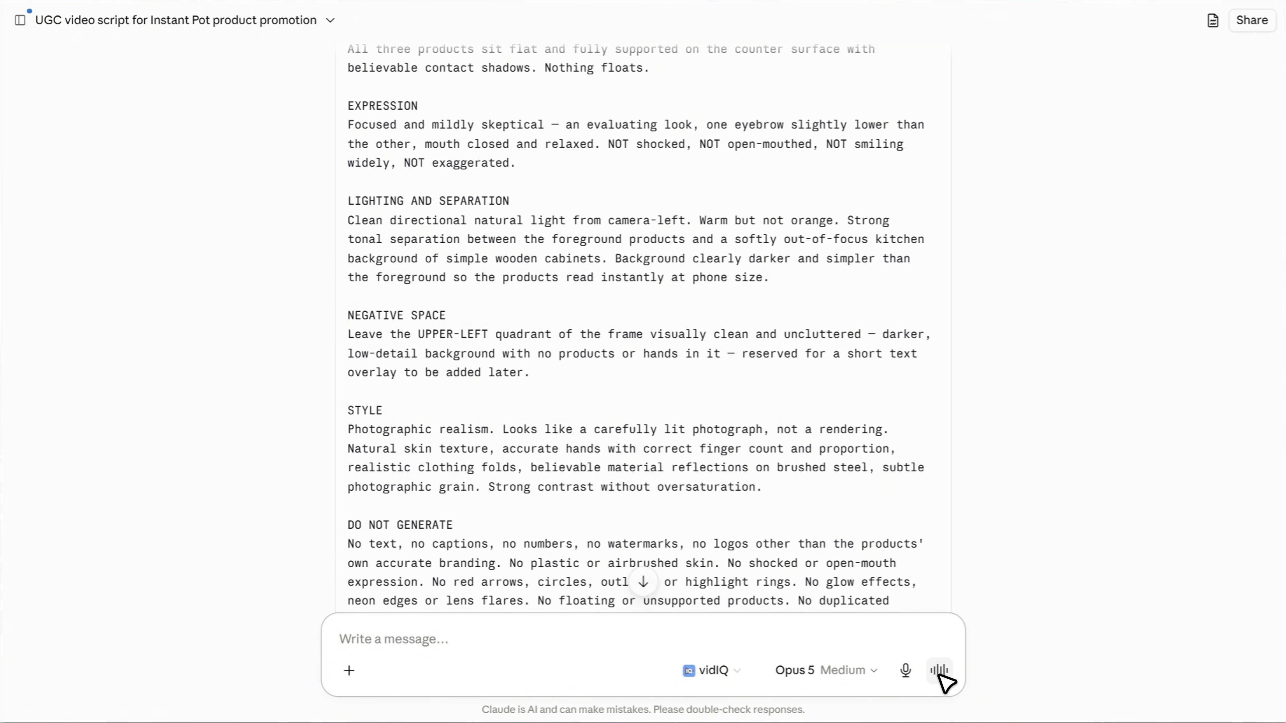
Copy Claude's list-style title and set the video's title in YouTube Studio to "6 Best Amazon Kitchen Products I Tested in 2026!"
scroll(944, 681, up, 20)
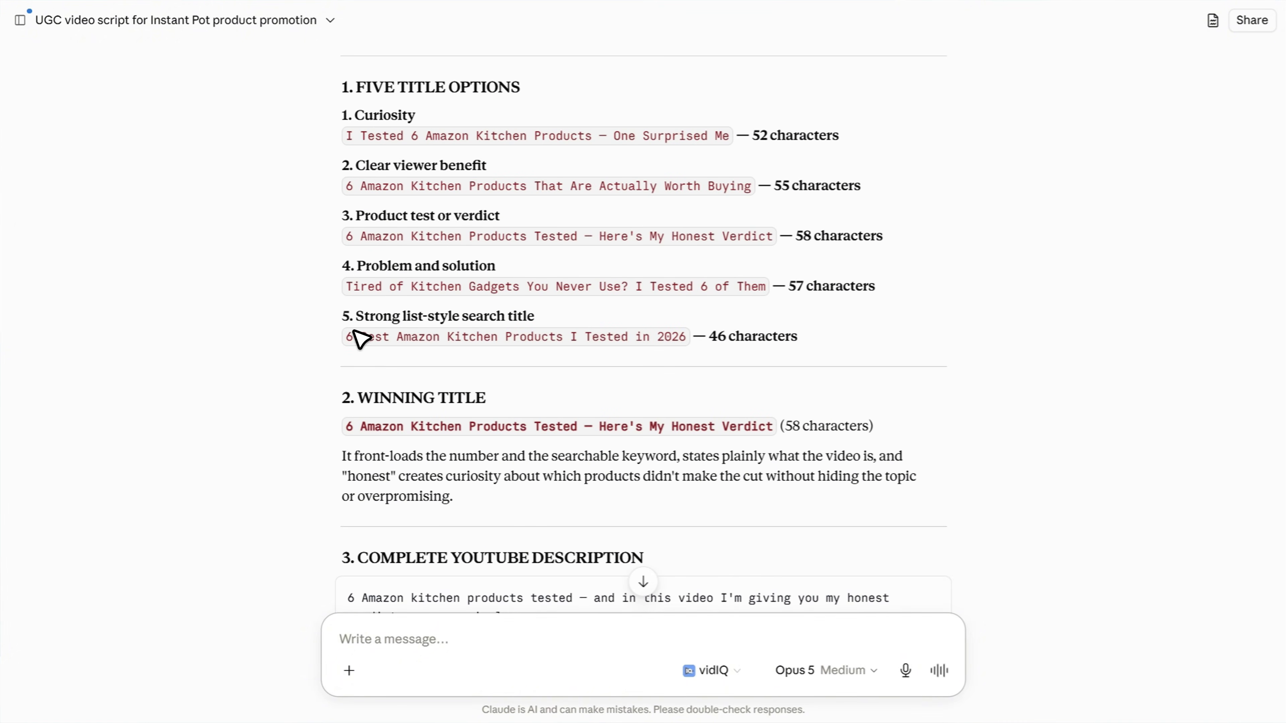
drag(355, 331, 356, 340)
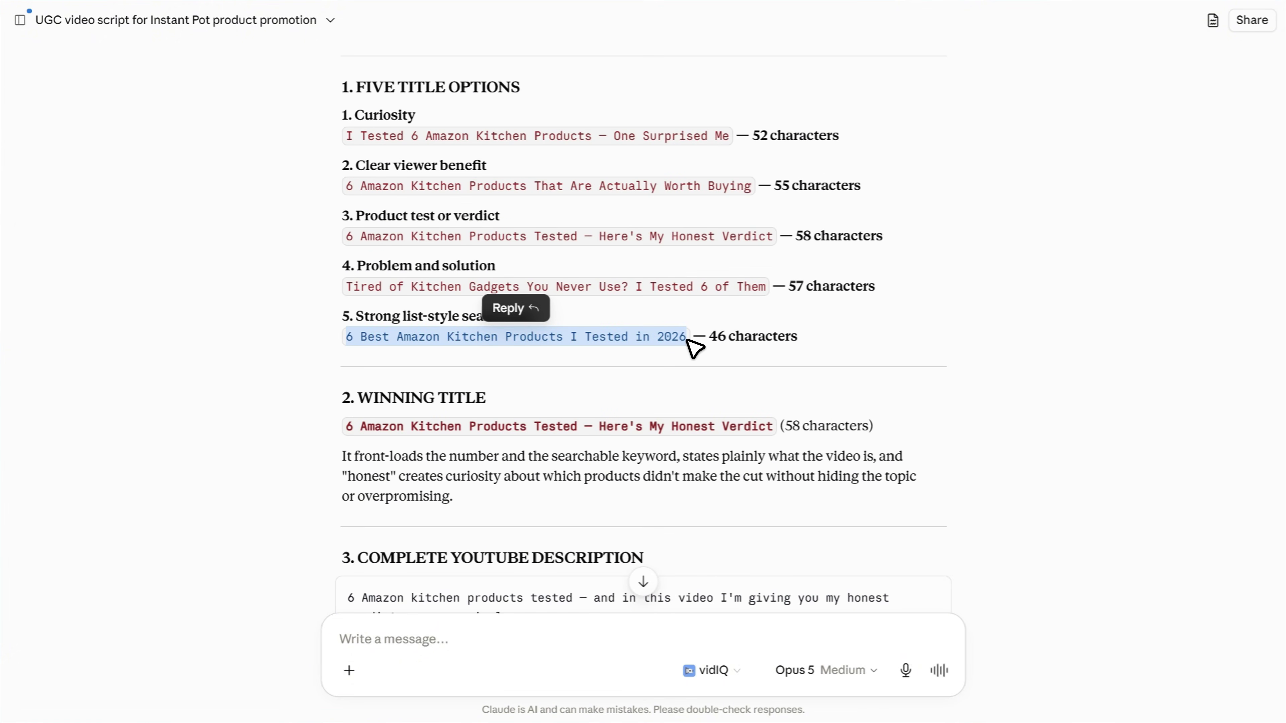
key(ctrl+c)
key(alt+Tab)
click(577, 275)
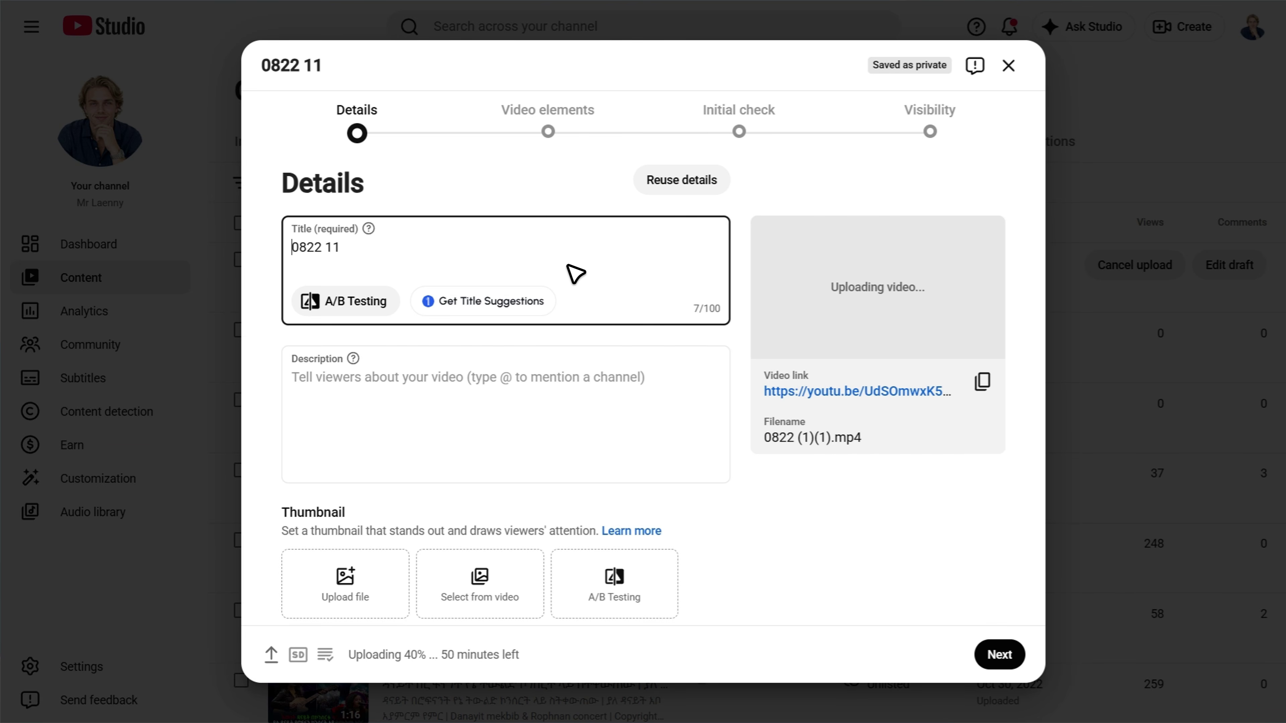
key(ctrl+a)
key(ctrl+v)
Fill in the video's description with the complete YouTube description from Claude and check its product links
key(alt+Tab)
scroll(884, 208, down, 10)
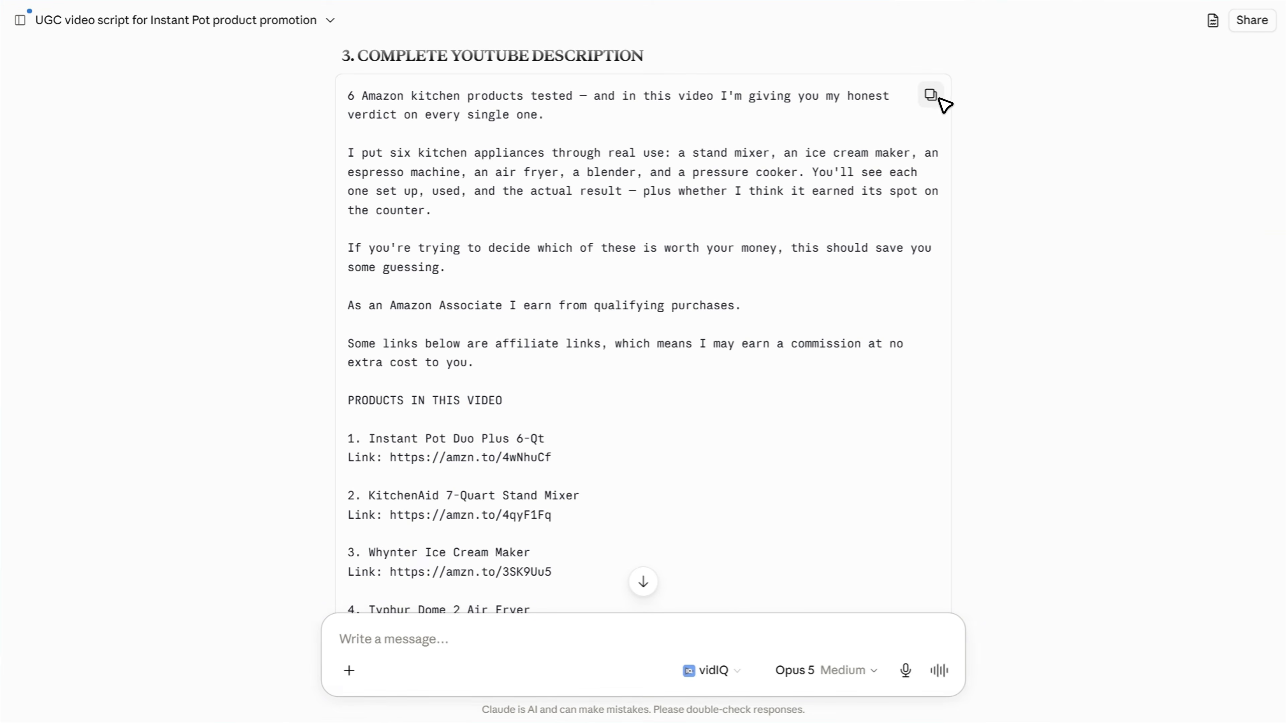
key(alt+Tab)
click(528, 374)
key(ctrl+v)
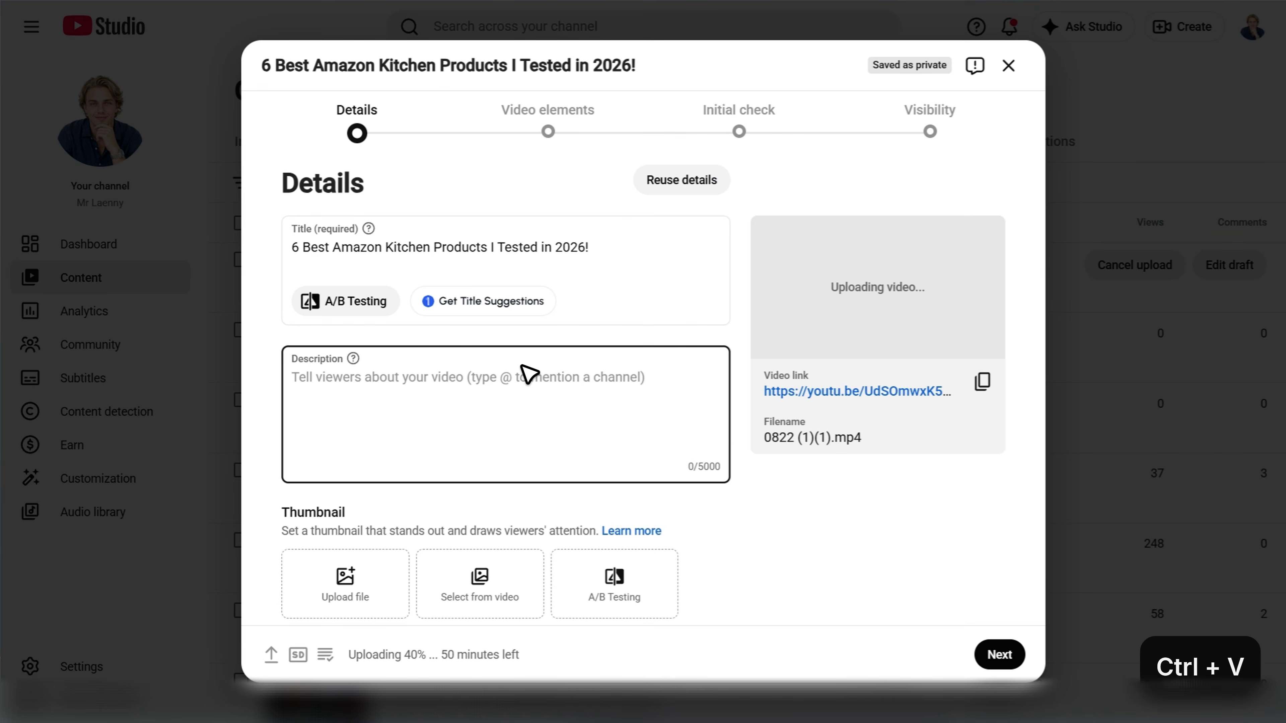
key(alt+Tab)
scroll(527, 369, down, 6)
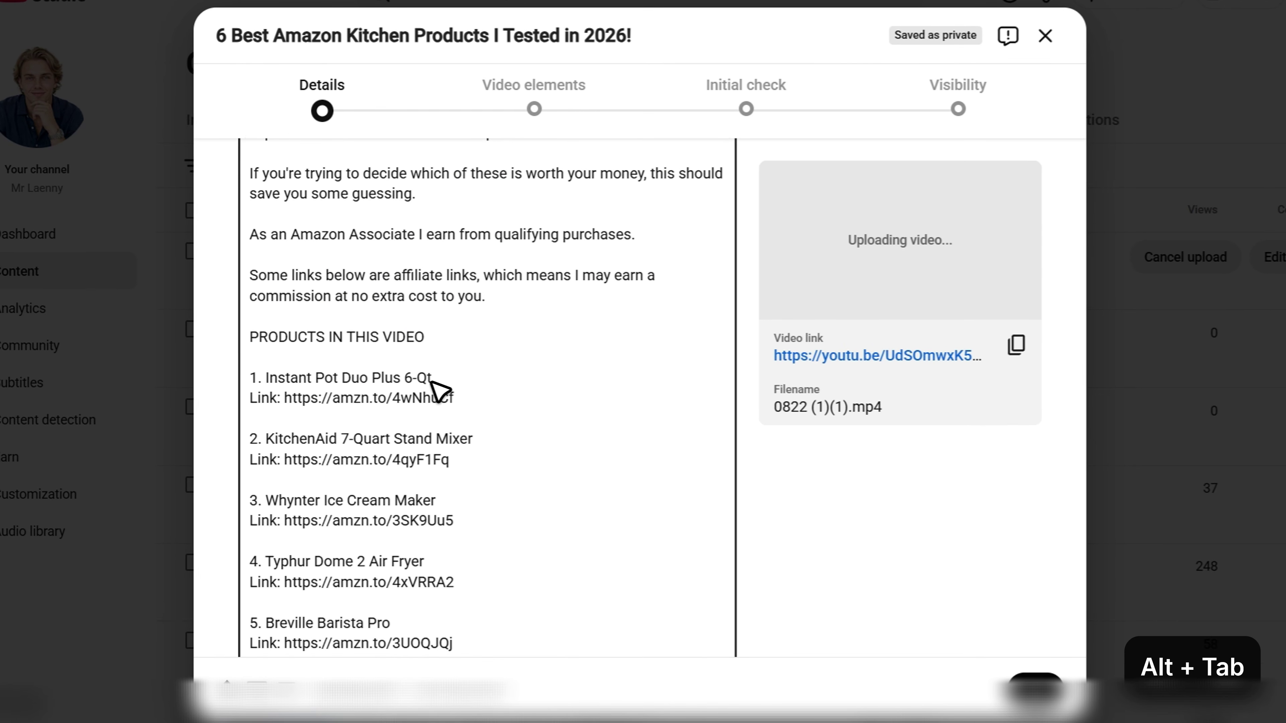
scroll(434, 405, down, 4)
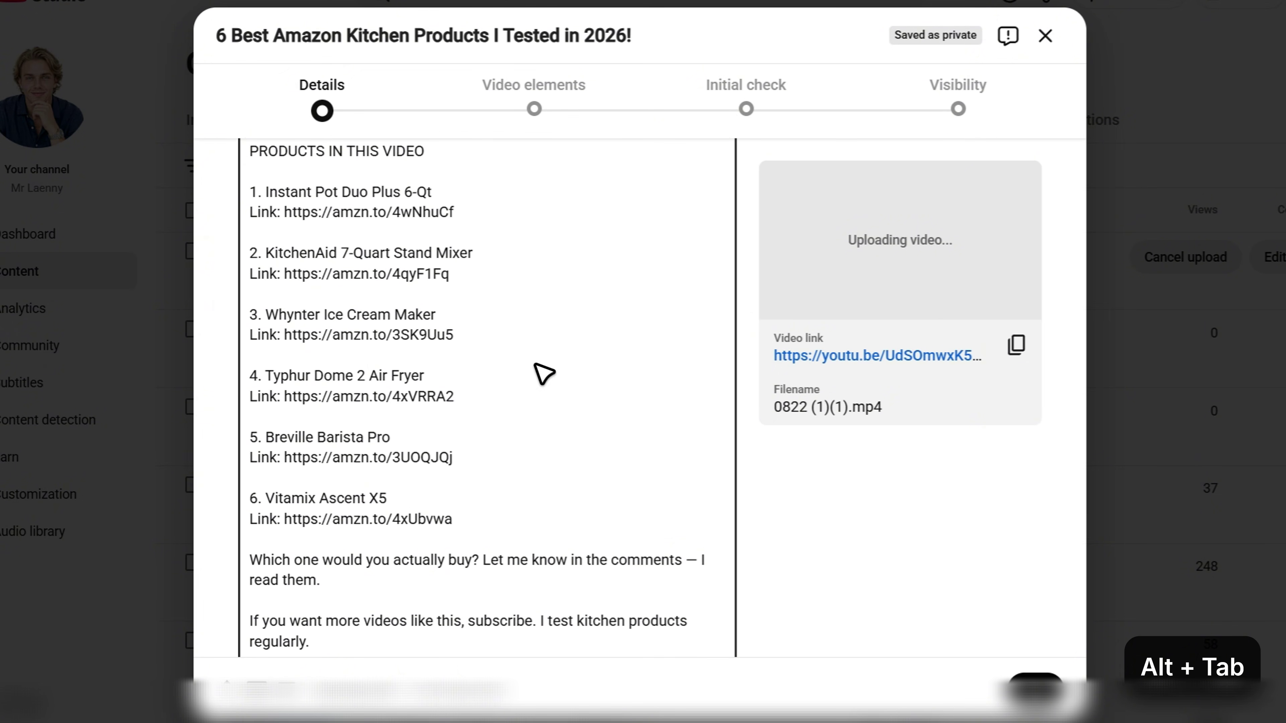
Review the rest of the video description, from the affiliate disclosure to the closing hashtags
scroll(545, 325, down, 6)
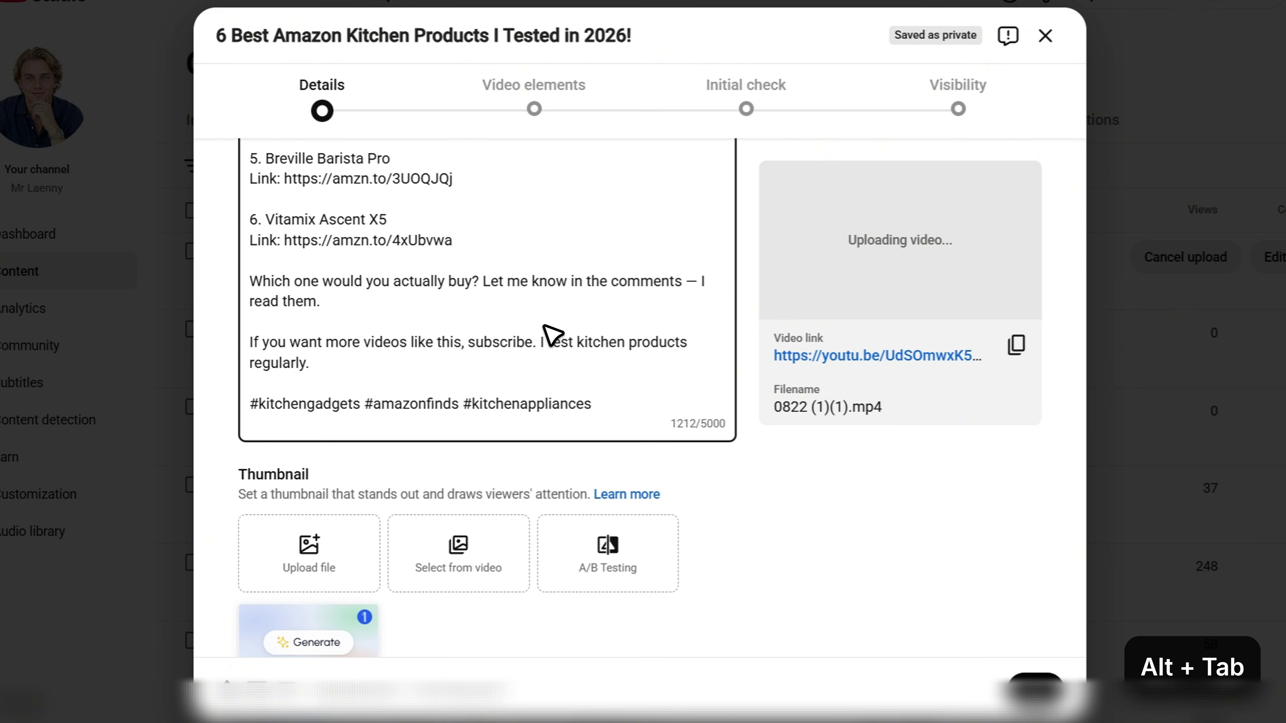
scroll(546, 328, up, 8)
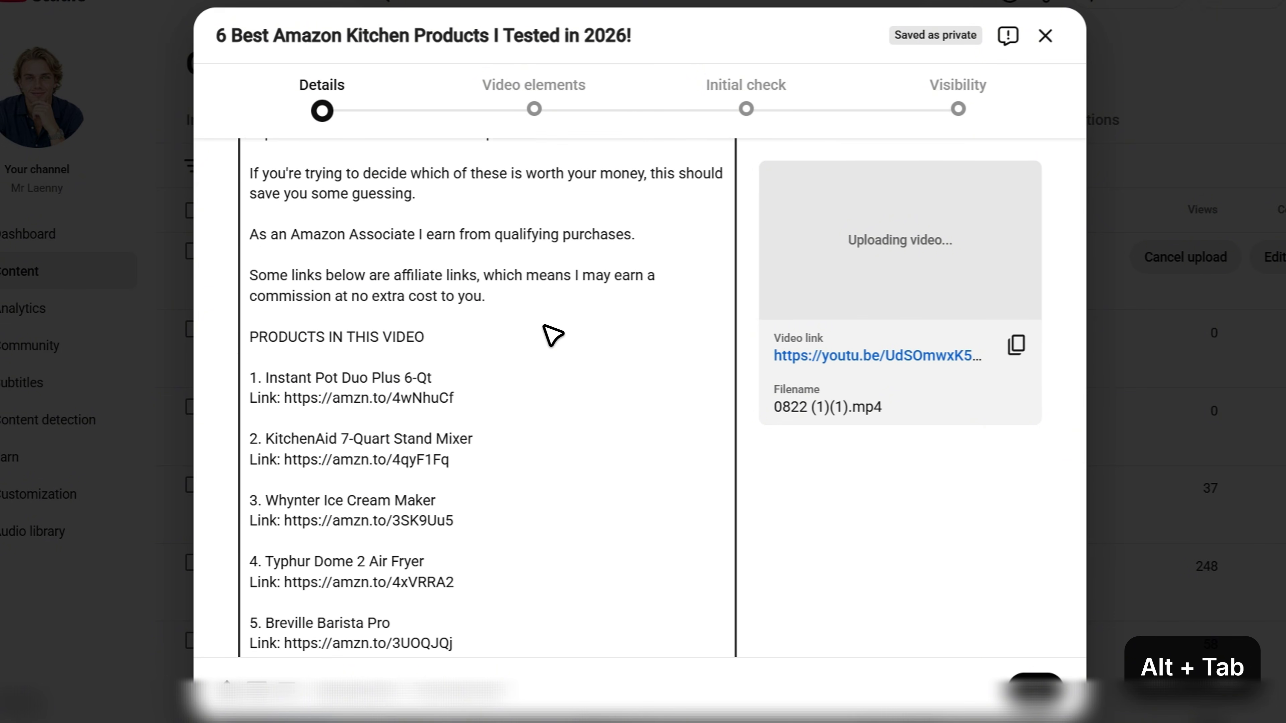
Switch to Dreamina and set up AI Image generation with Image 5.0 Pro, 16:9 ratio, 2K resolution and 4 images
key(alt+Tab)
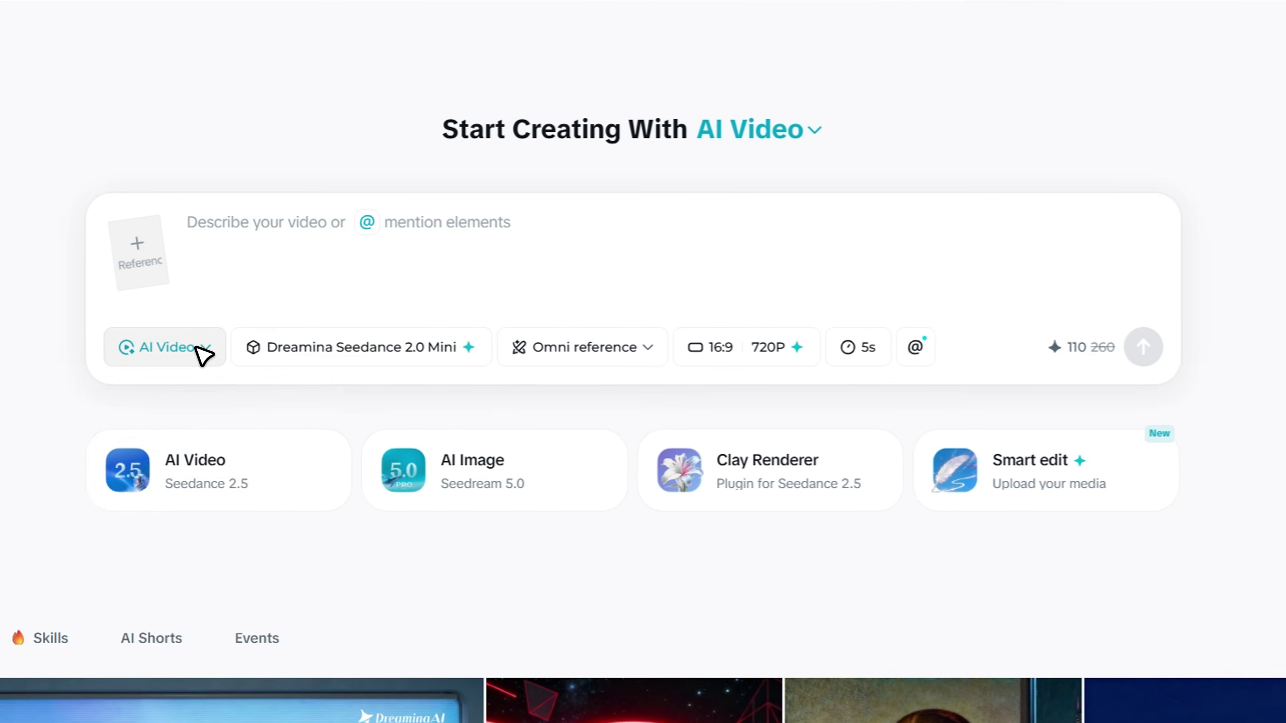
click(201, 356)
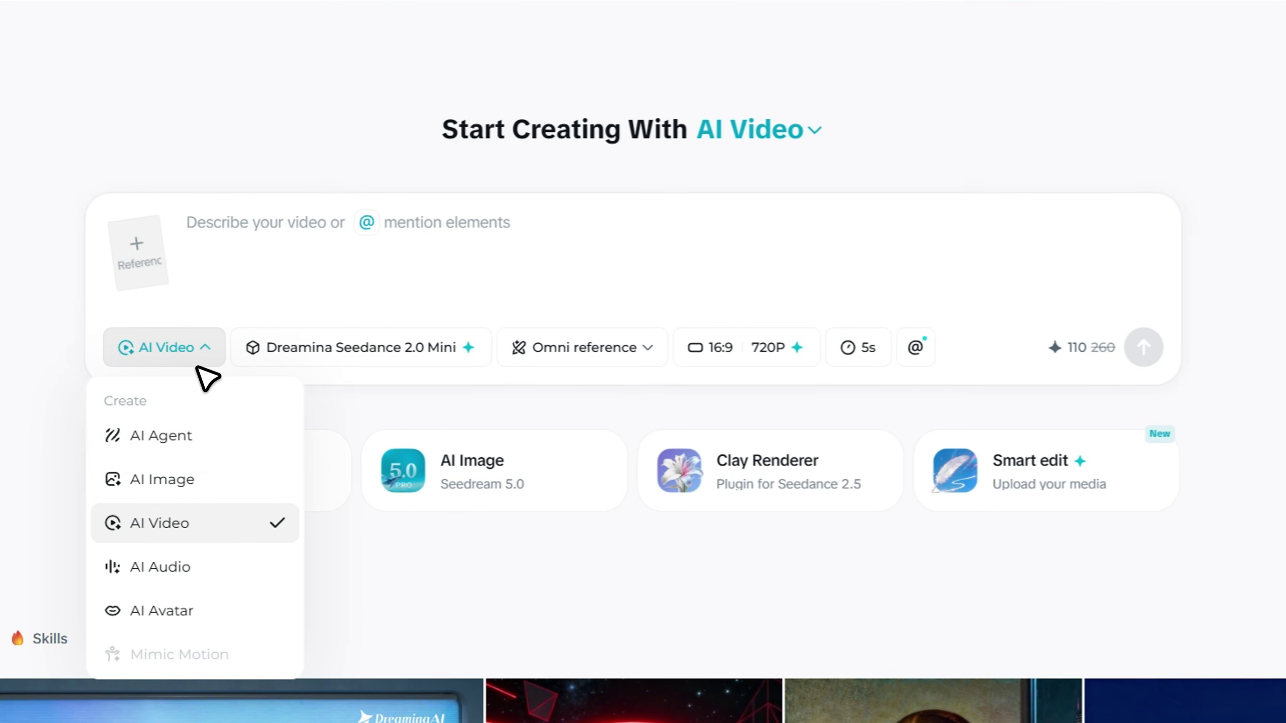
click(175, 481)
click(335, 361)
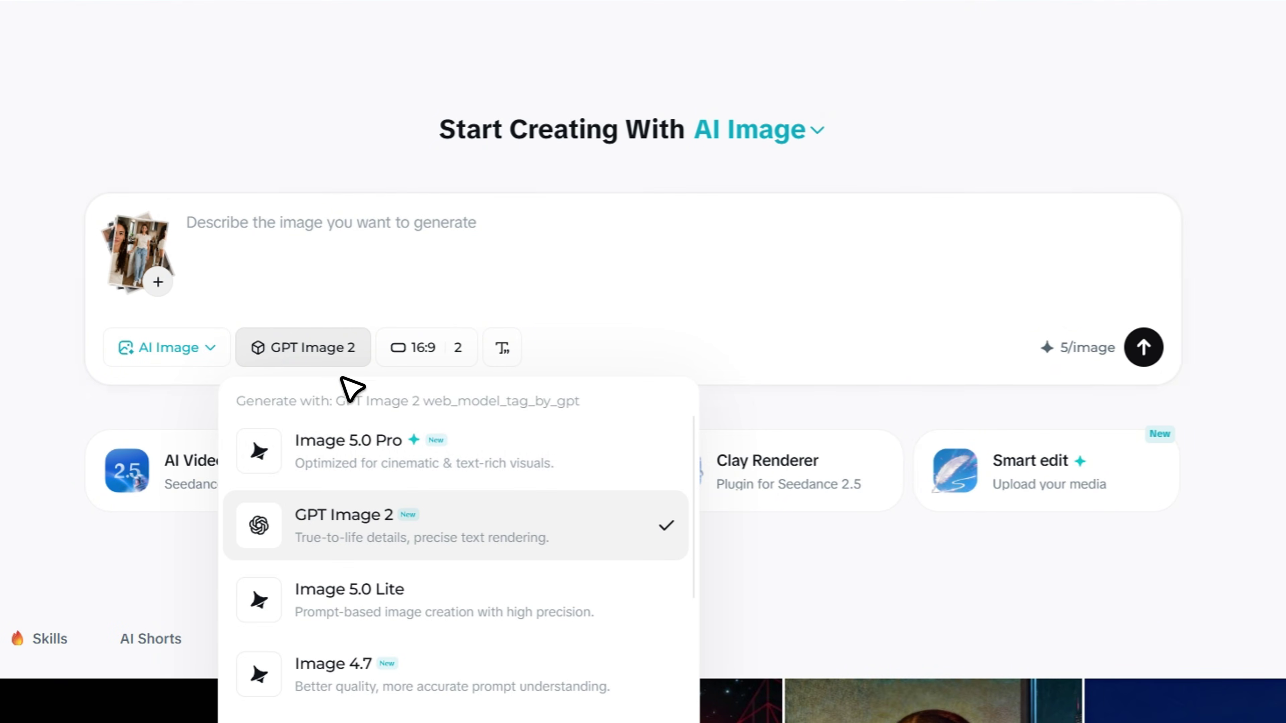
click(314, 459)
click(432, 351)
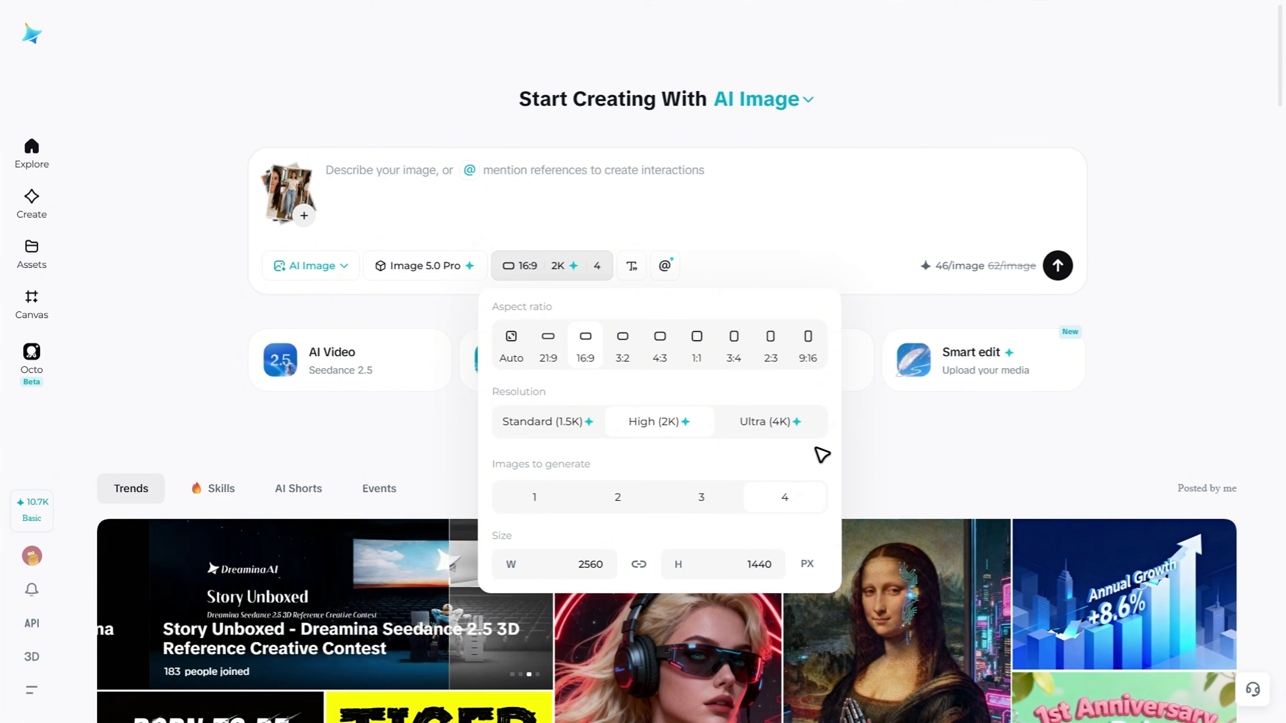
Paste the thumbnail prompt and mention the dreamina-2026-08-20 presenter picture before the IMAGE 1 heading
click(493, 207)
key(ctrl+v)
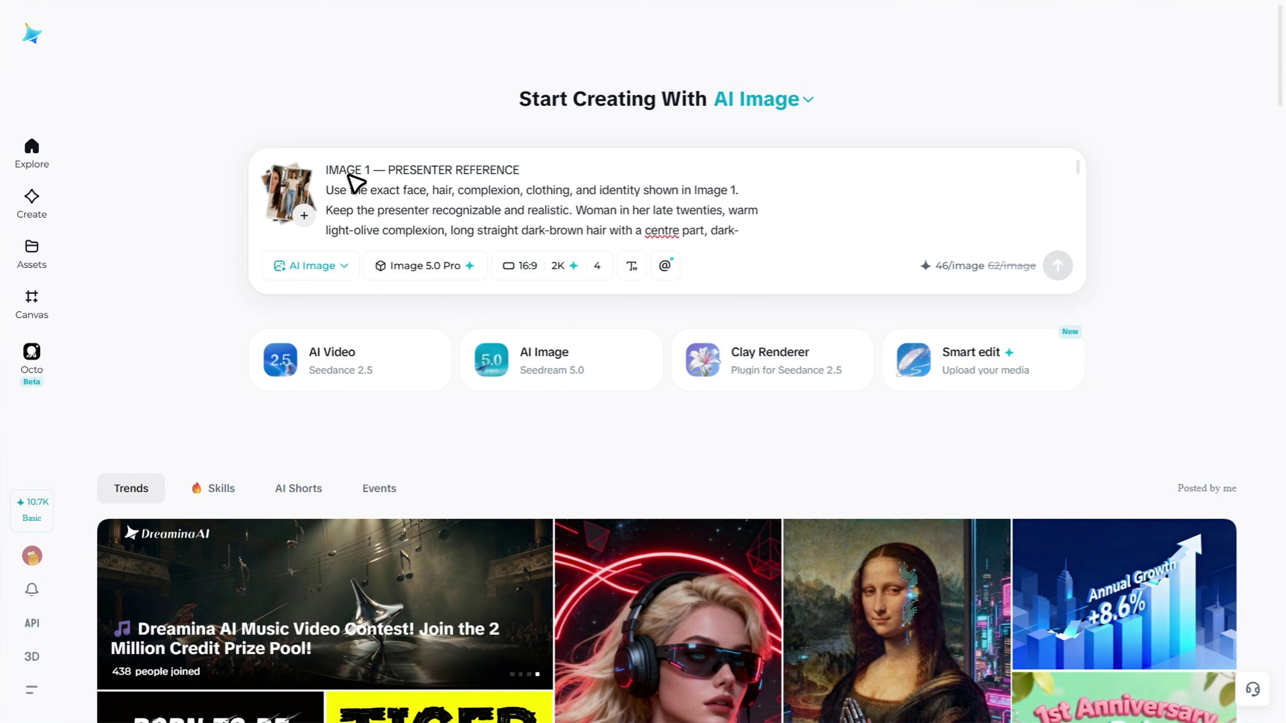
click(331, 177)
text(@)
click(379, 408)
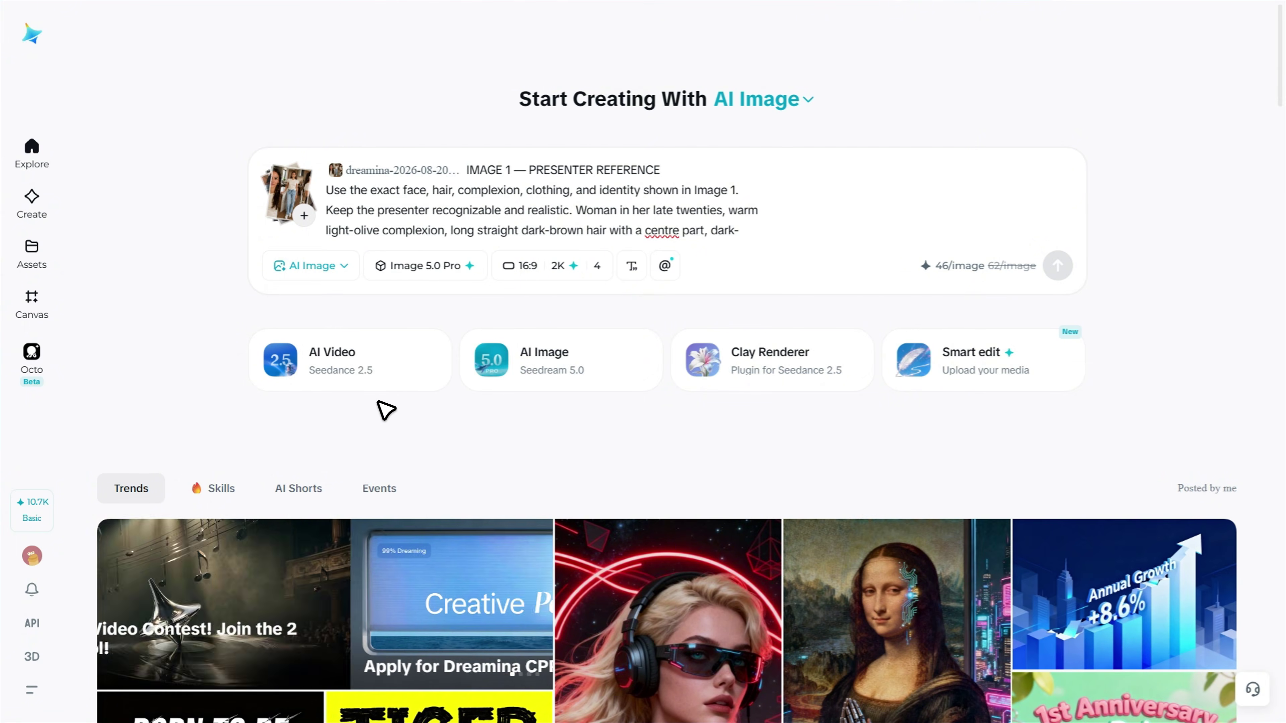
Mention the espresso machine picture at IMAGE 2 and the pressure cooker snapshot at IMAGE 3, and generate the thumbnail images
scroll(365, 225, down, 3)
text(@)
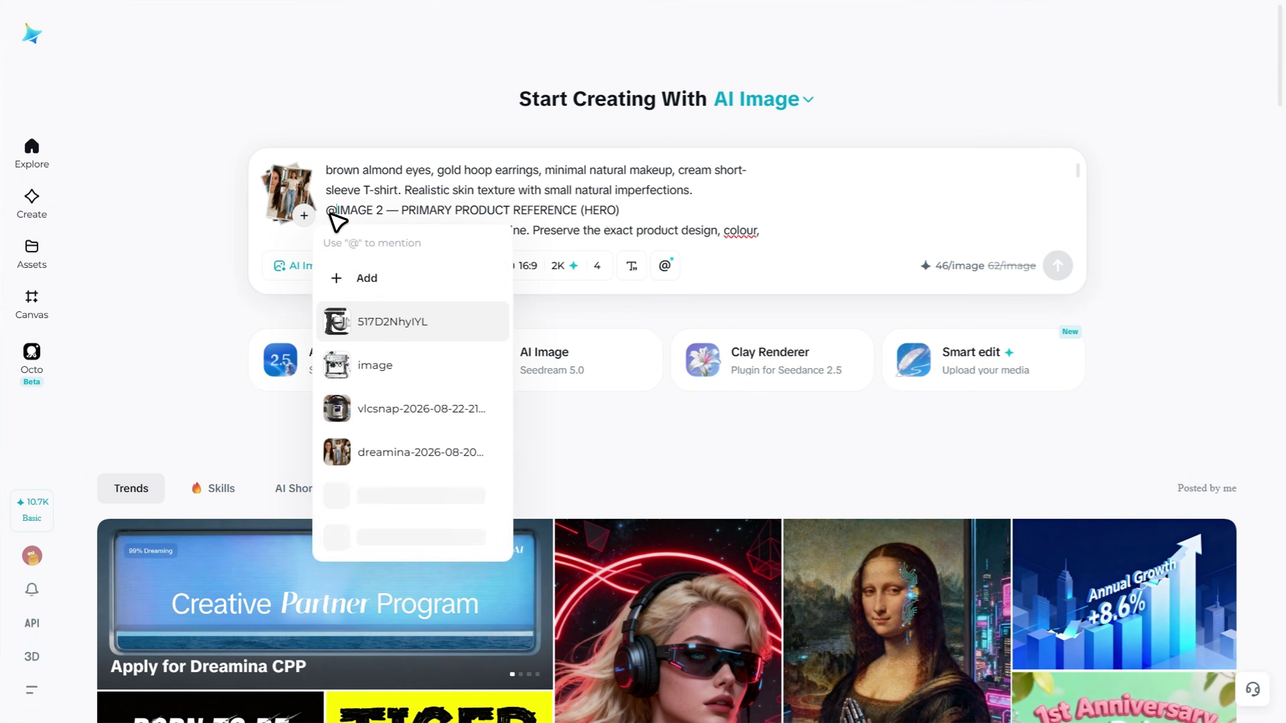
click(364, 368)
scroll(357, 225, down, 3)
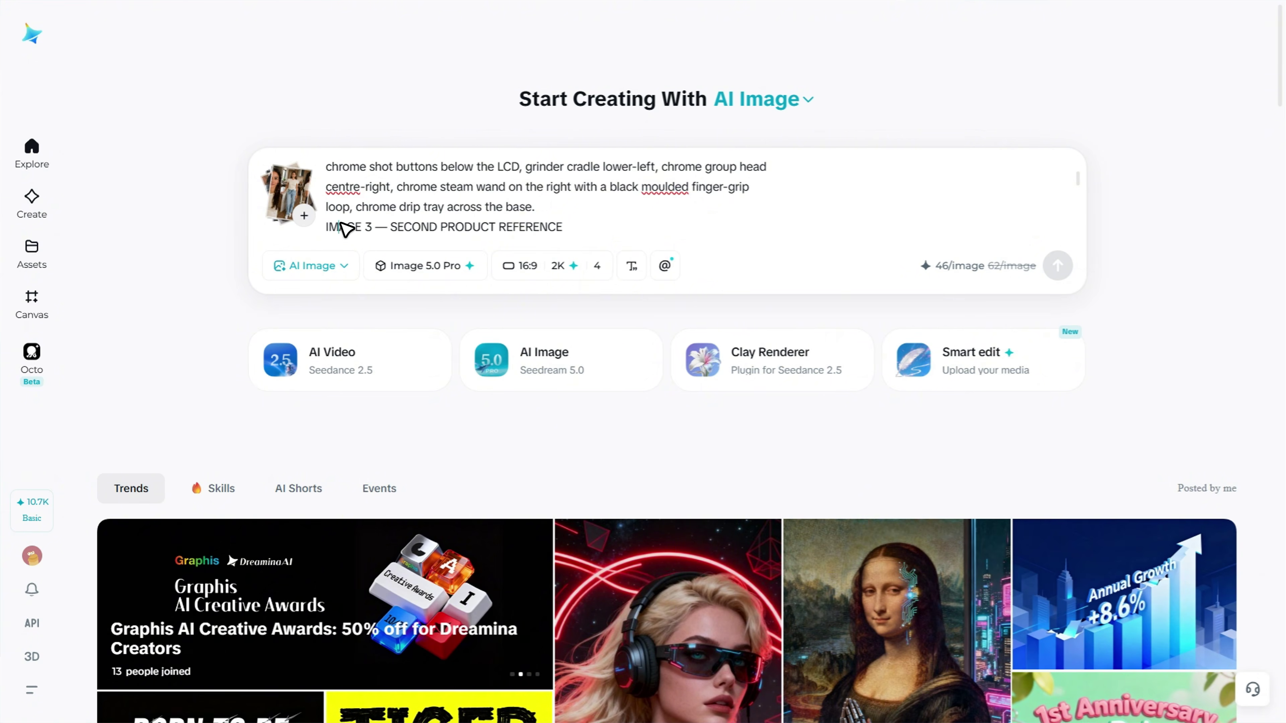
text(@)
click(365, 421)
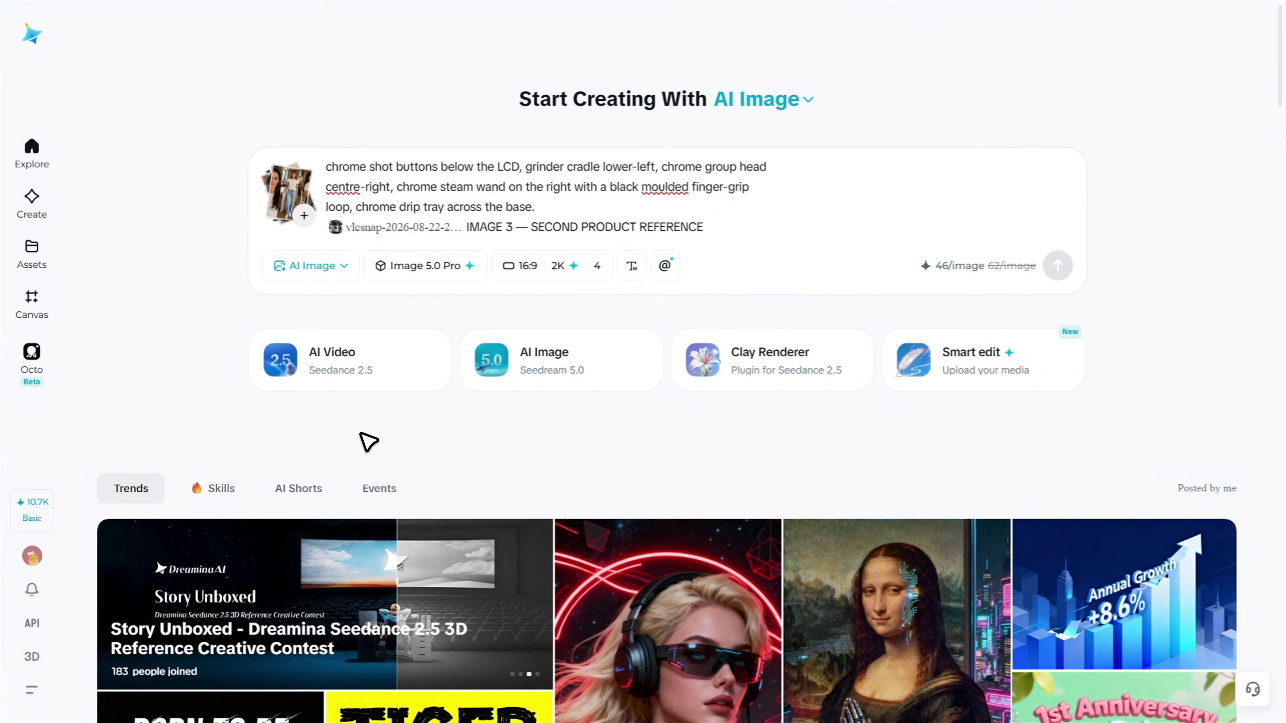
click(1072, 265)
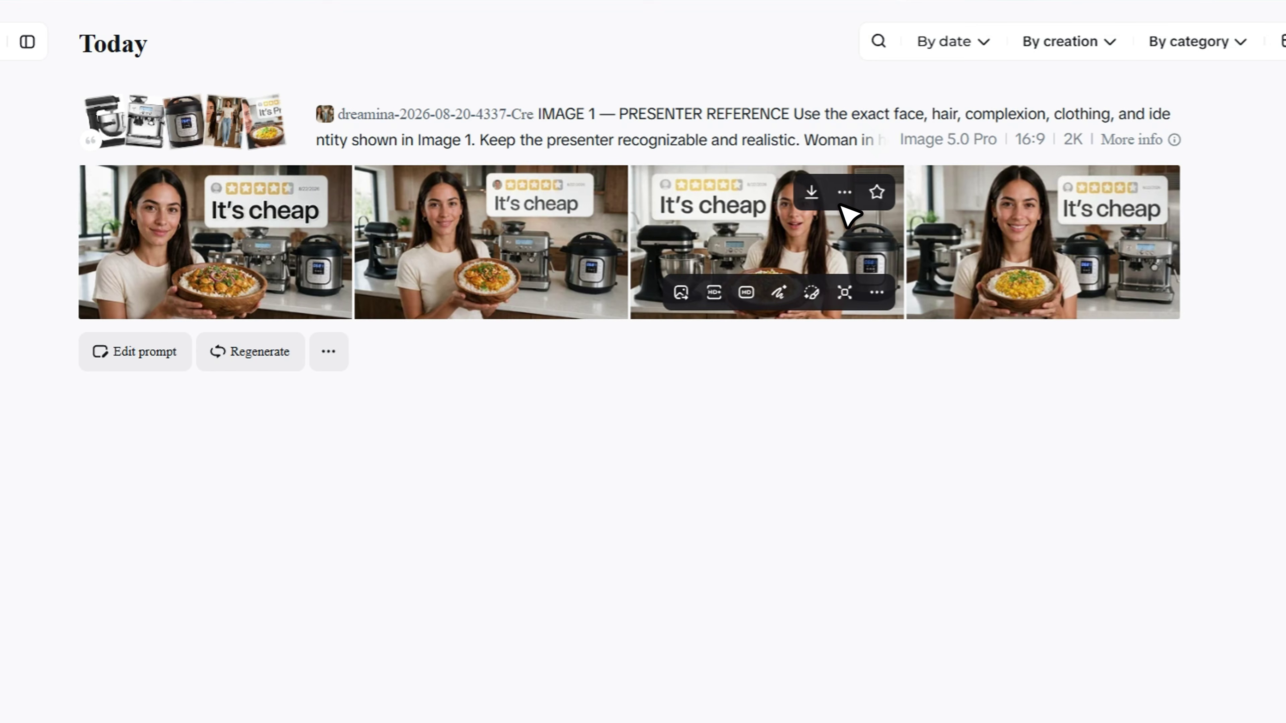
Download the third generated "It's cheap" image and set it as the video's thumbnail in YouTube Studio
click(811, 191)
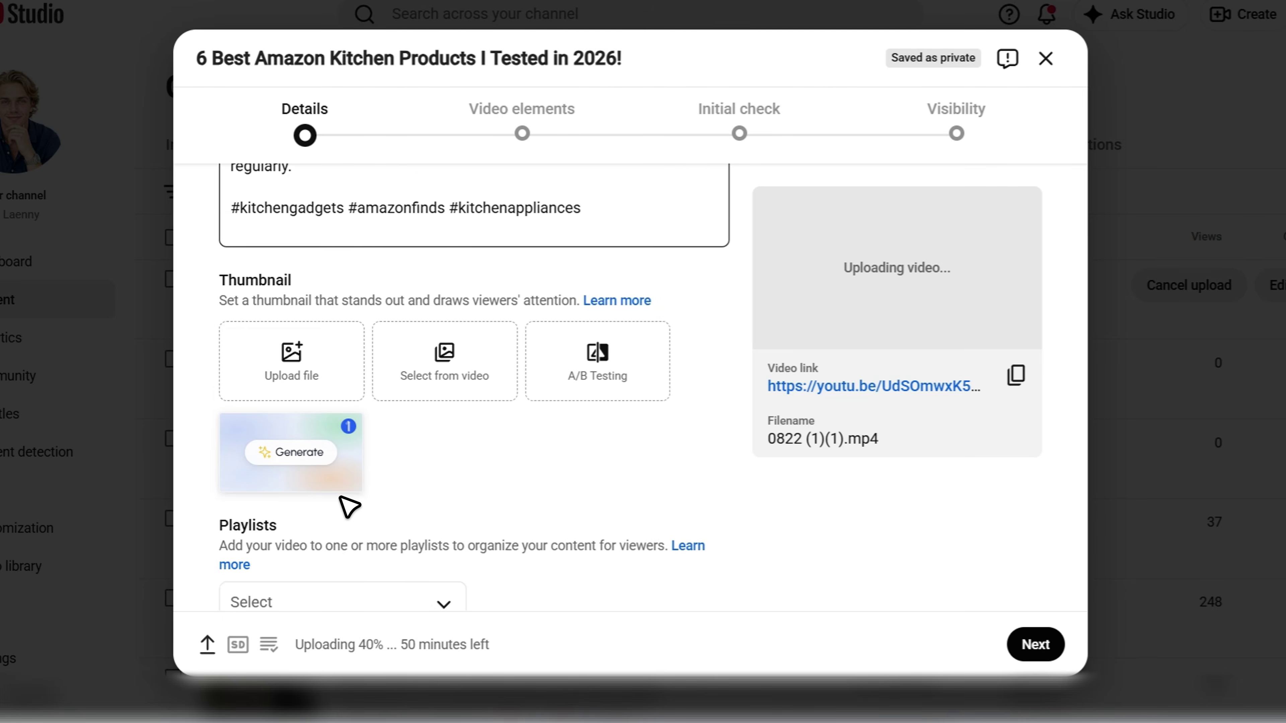
scroll(348, 507, down, 1)
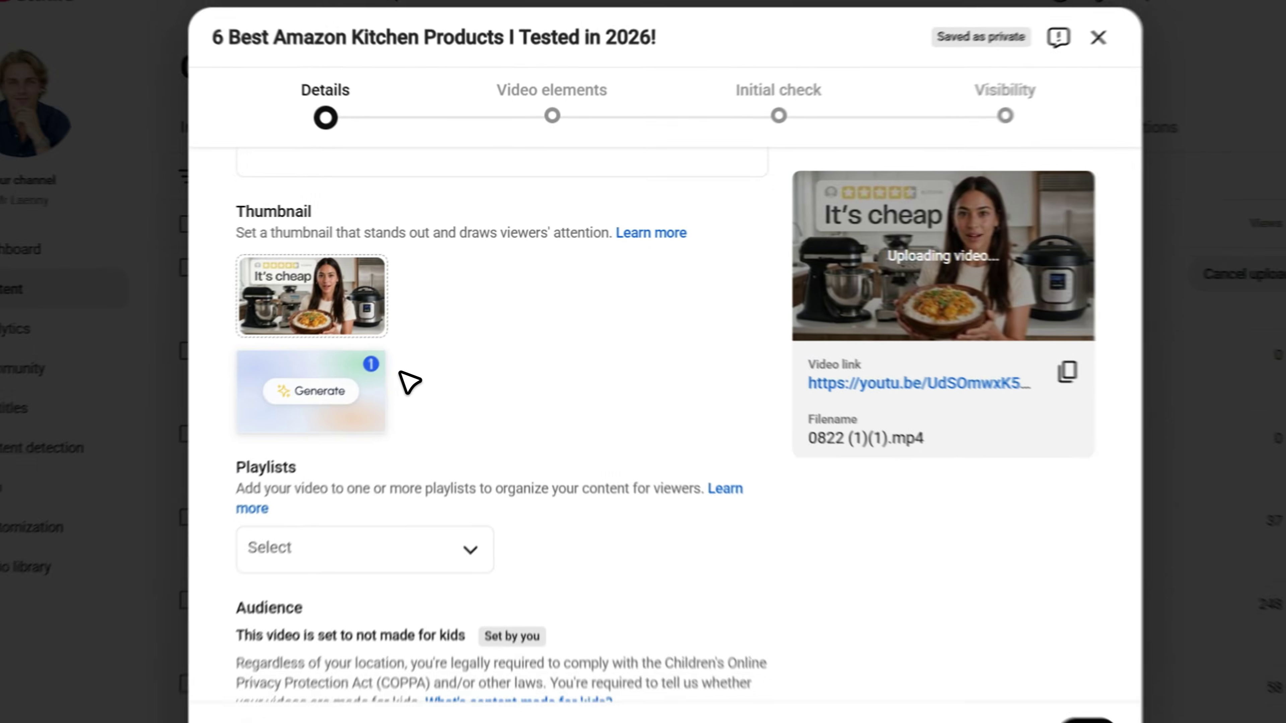
Expand the video's additional details and answer Yes to the AI use question
scroll(346, 507, down, 3)
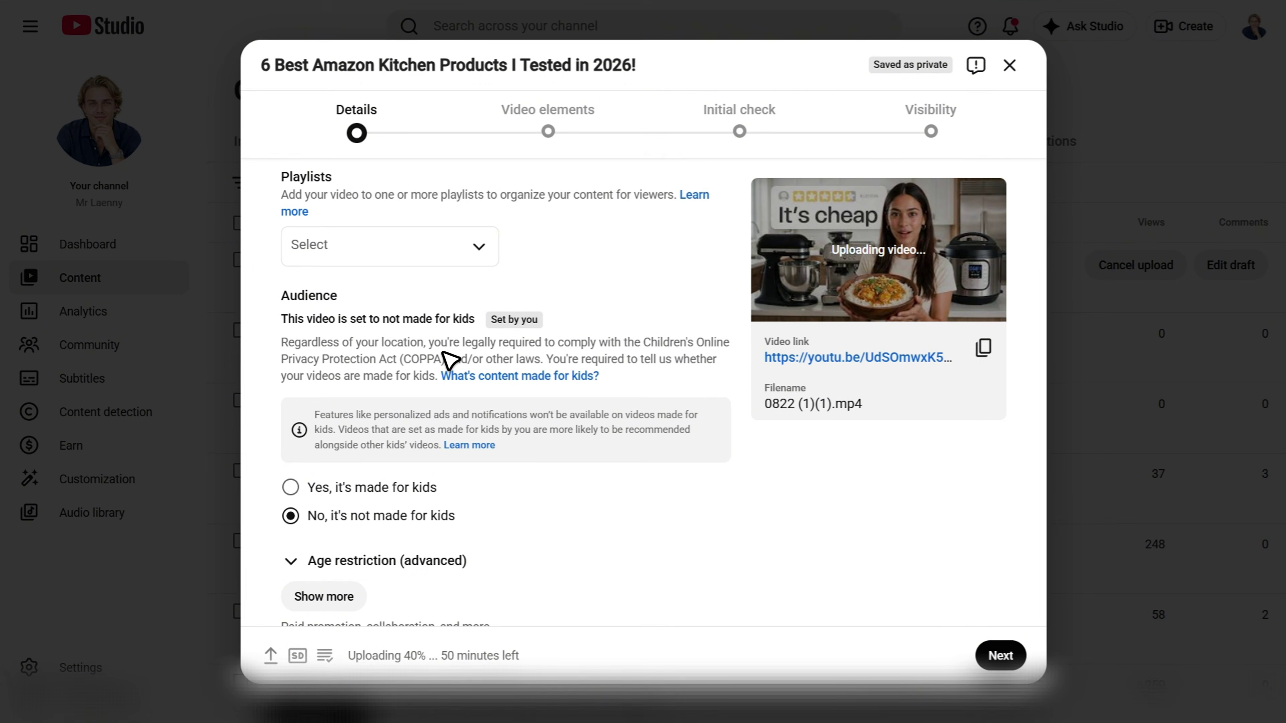
scroll(486, 557, down, 4)
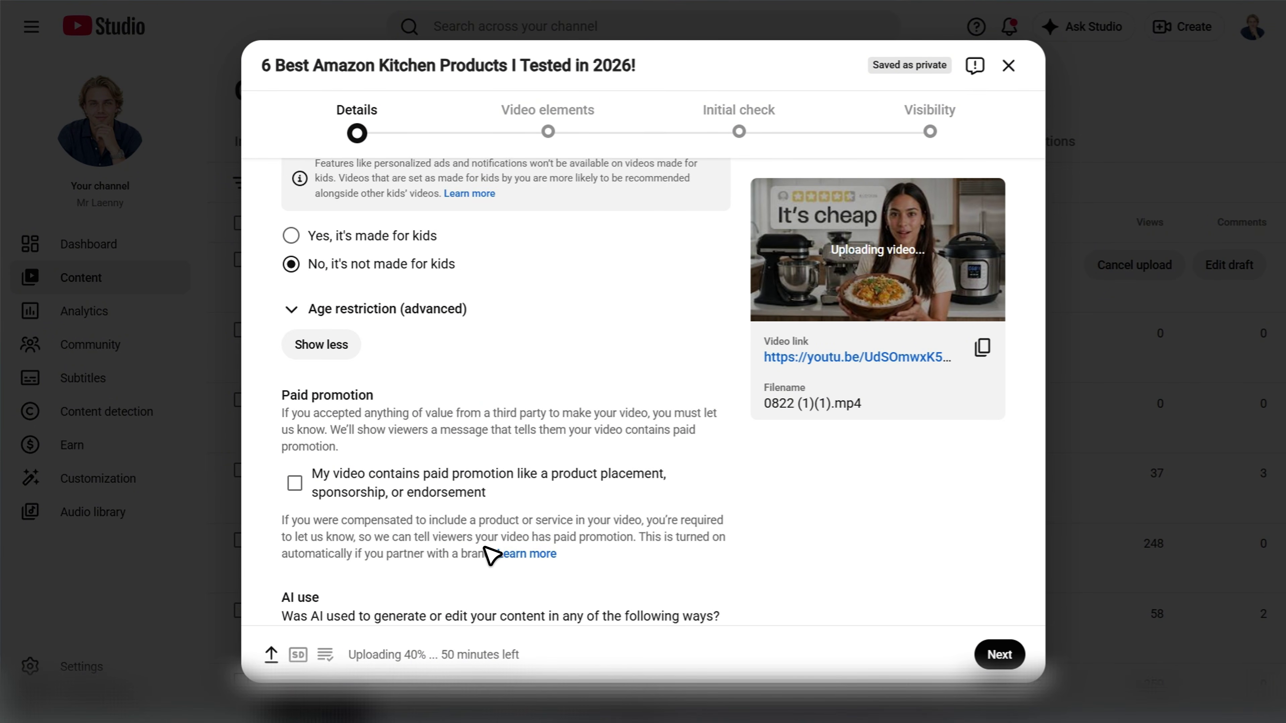
scroll(481, 567, down, 4)
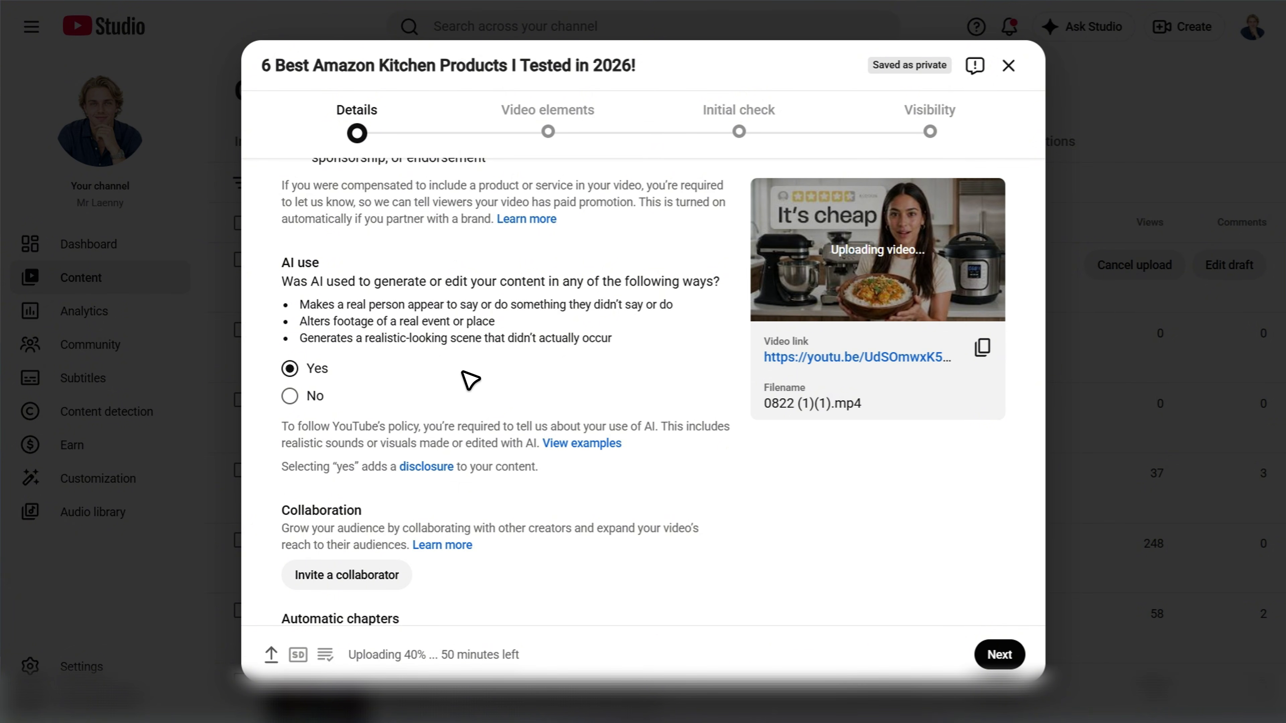
Paste the copied kitchen tags, from "kitchen products" to "amazon product testing", into the video's tags
scroll(469, 381, down, 10)
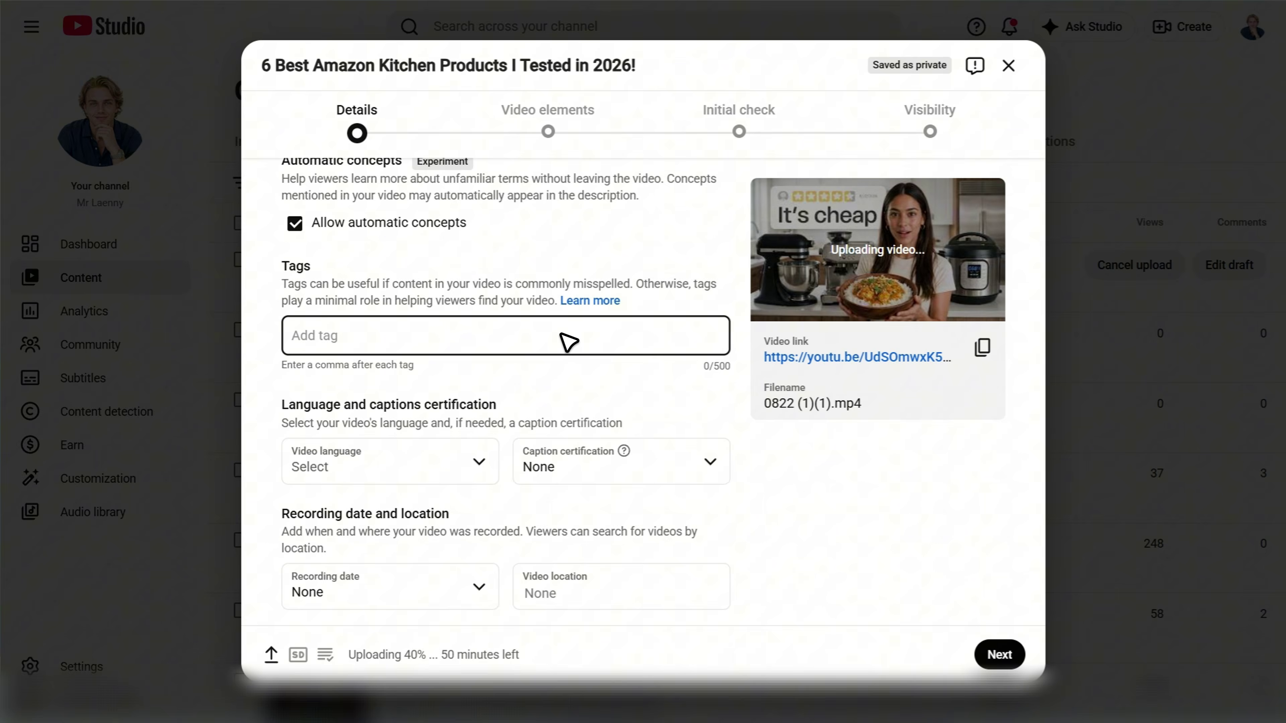
key(ctrl+v)
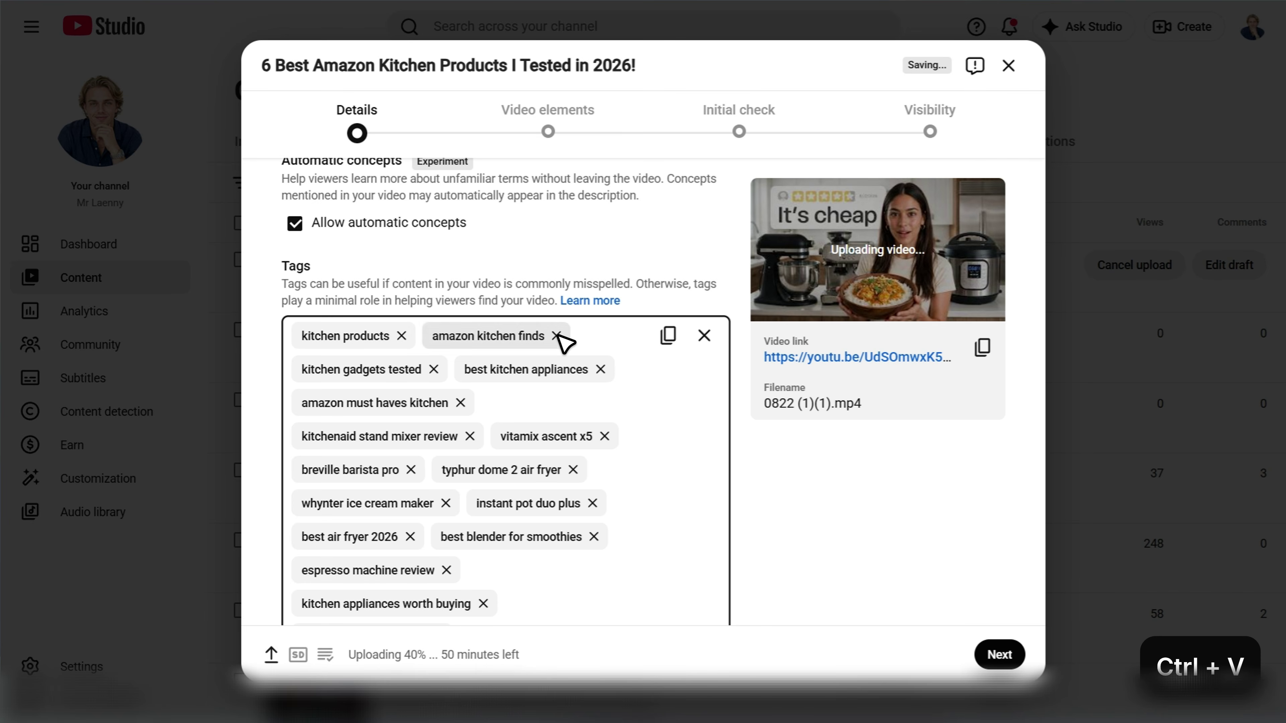
scroll(650, 390, down, 3)
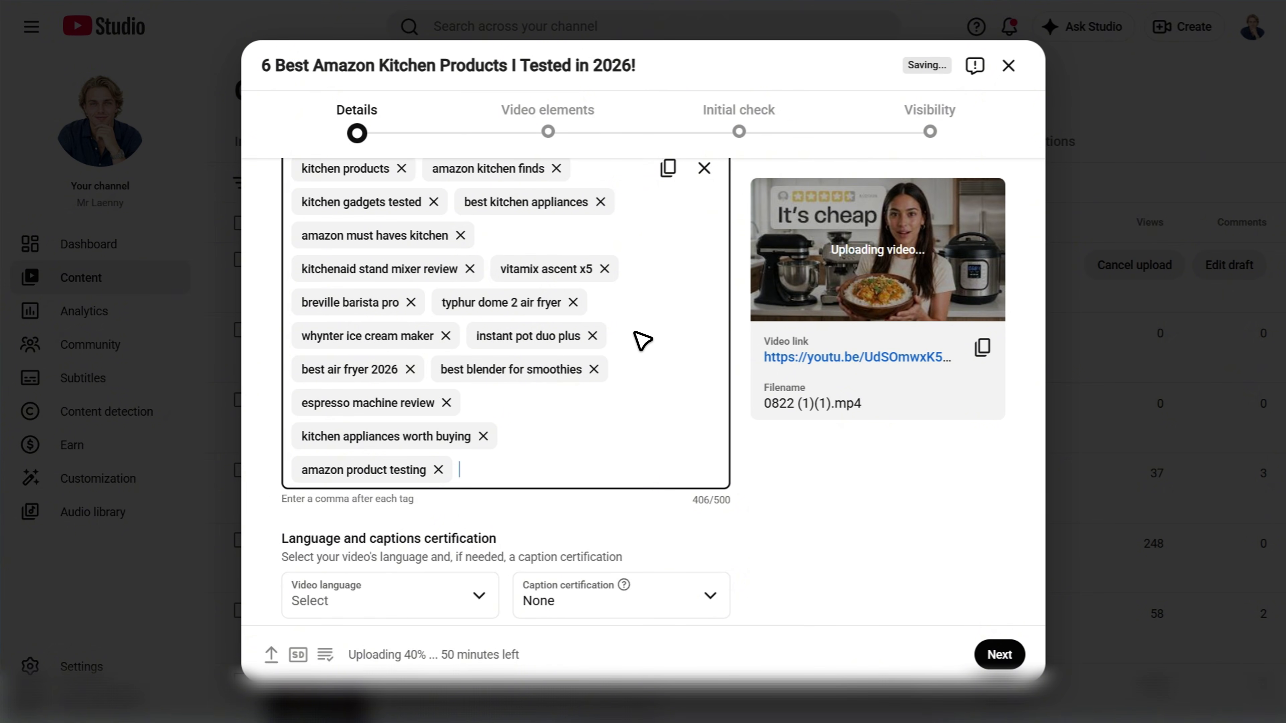
Check the license and Shorts remixing settings and advance through the video elements and initial check to Visibility
scroll(760, 463, down, 5)
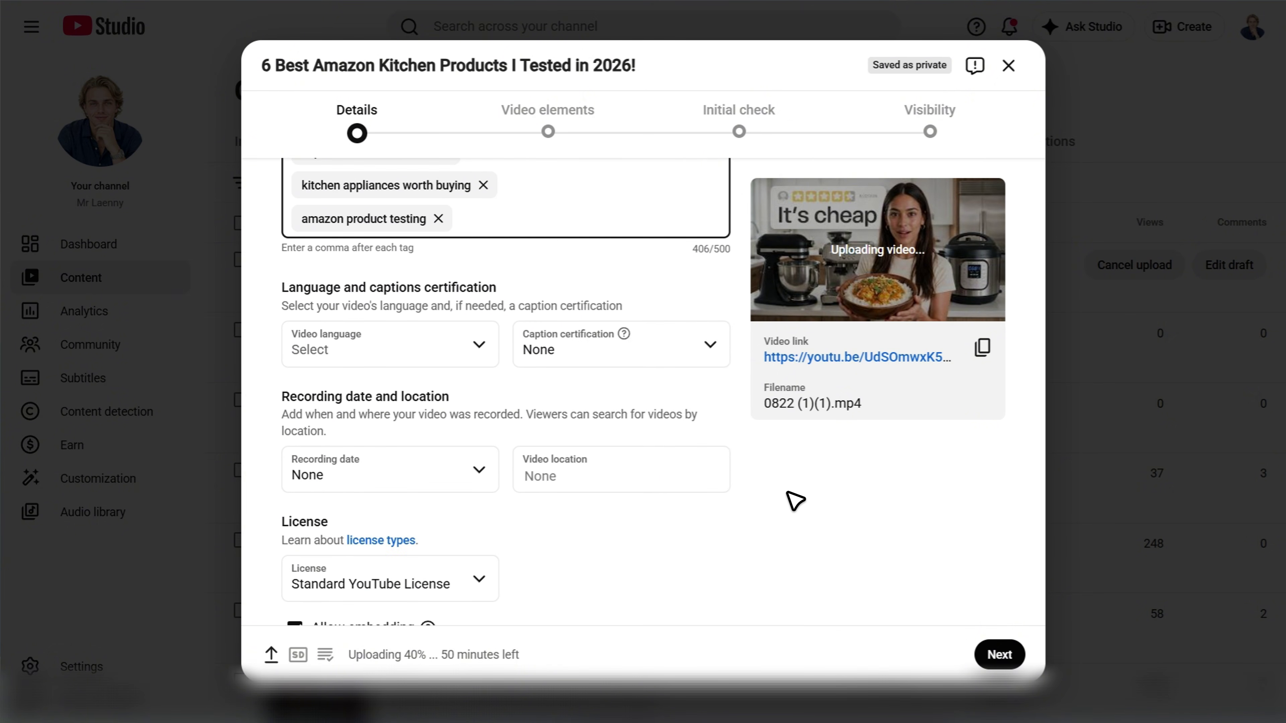
scroll(796, 500, down, 5)
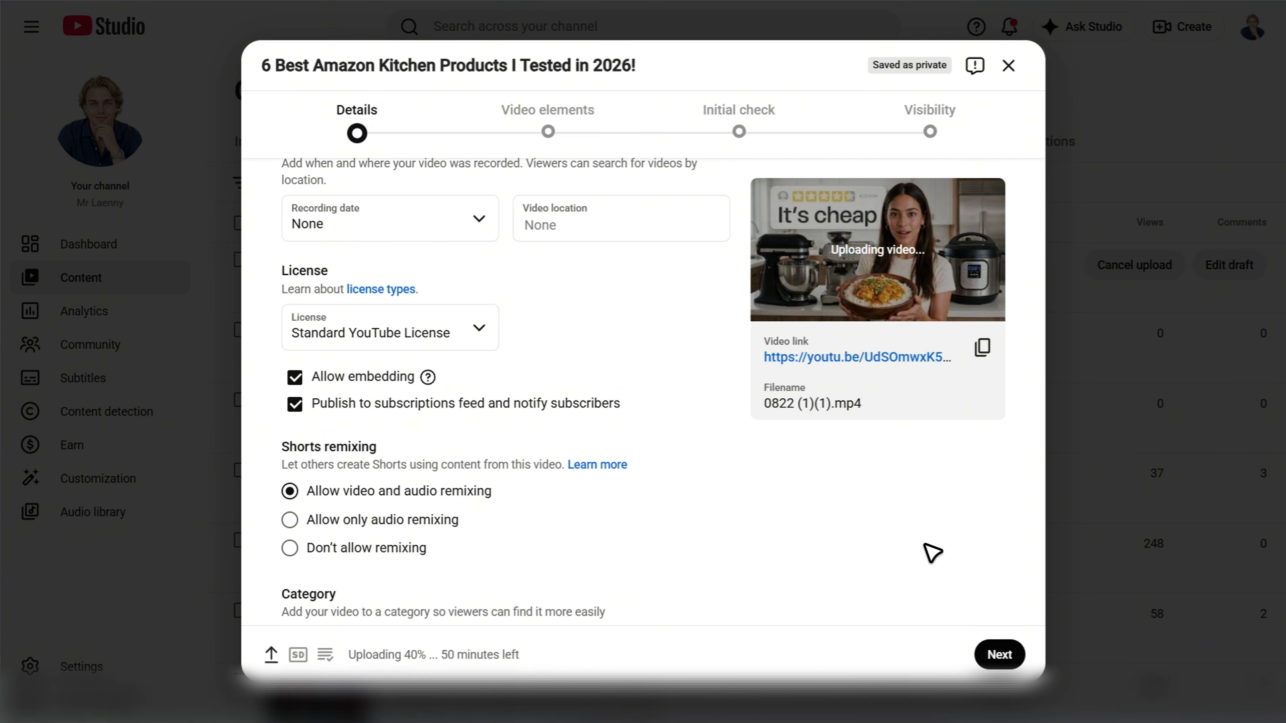
click(1008, 653)
click(1008, 654)
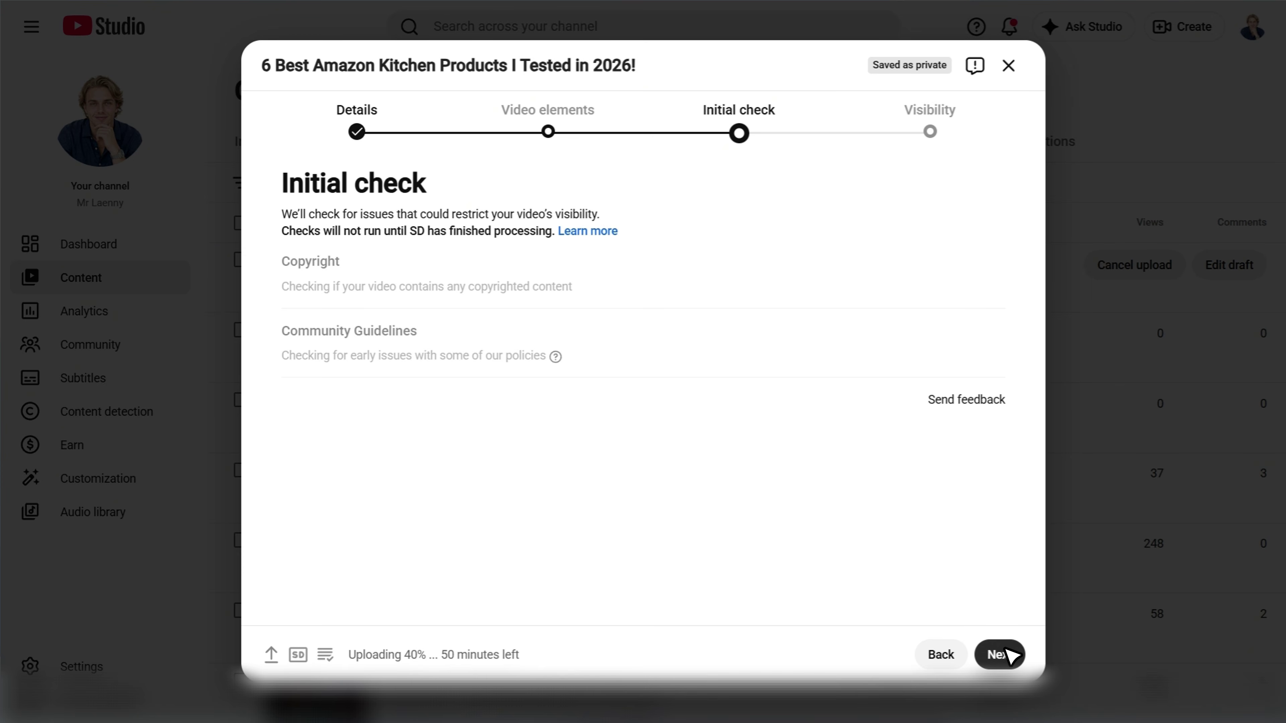
click(1009, 654)
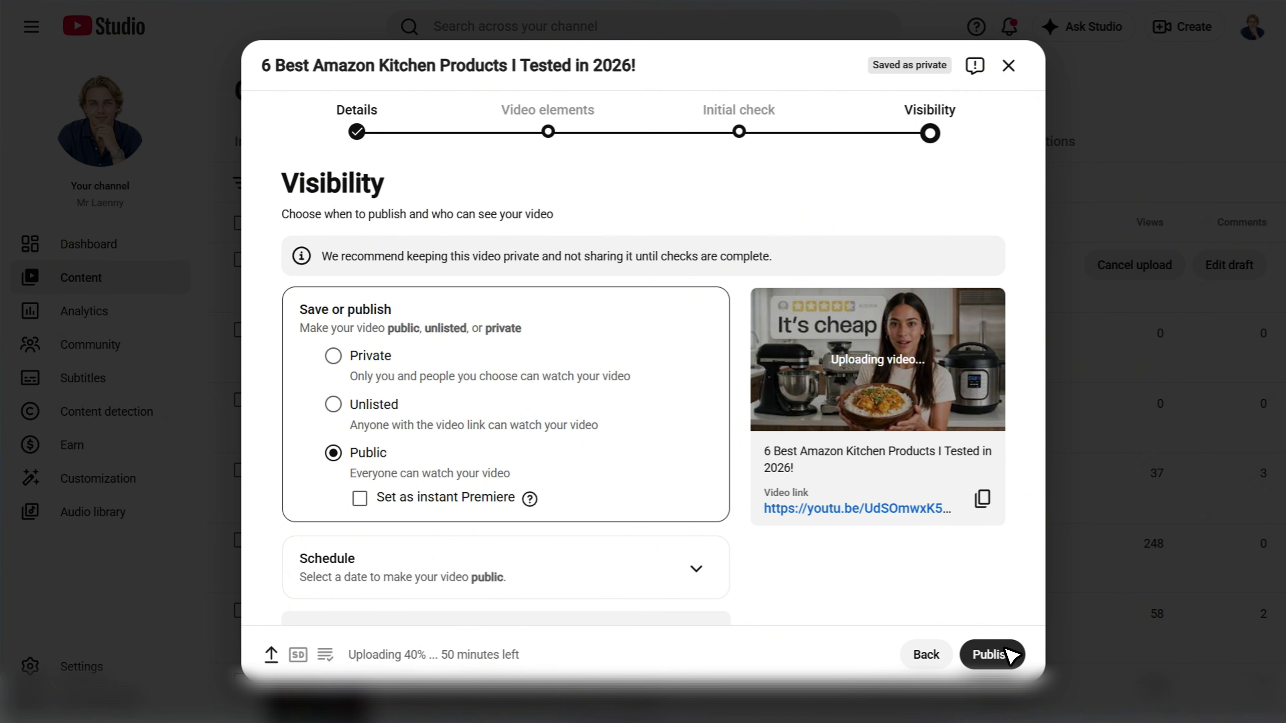
Schedule the video to go public on Aug 24, 2026 at 3:00 AM
scroll(847, 582, down, 3)
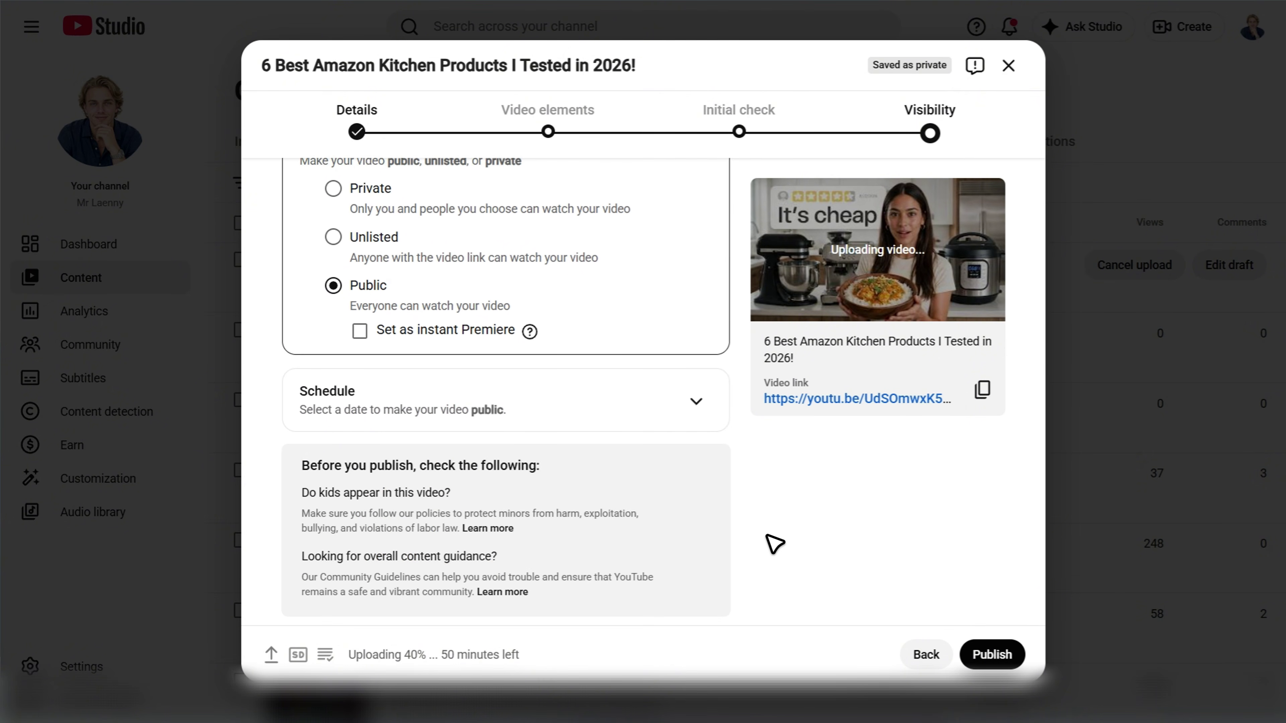
click(673, 422)
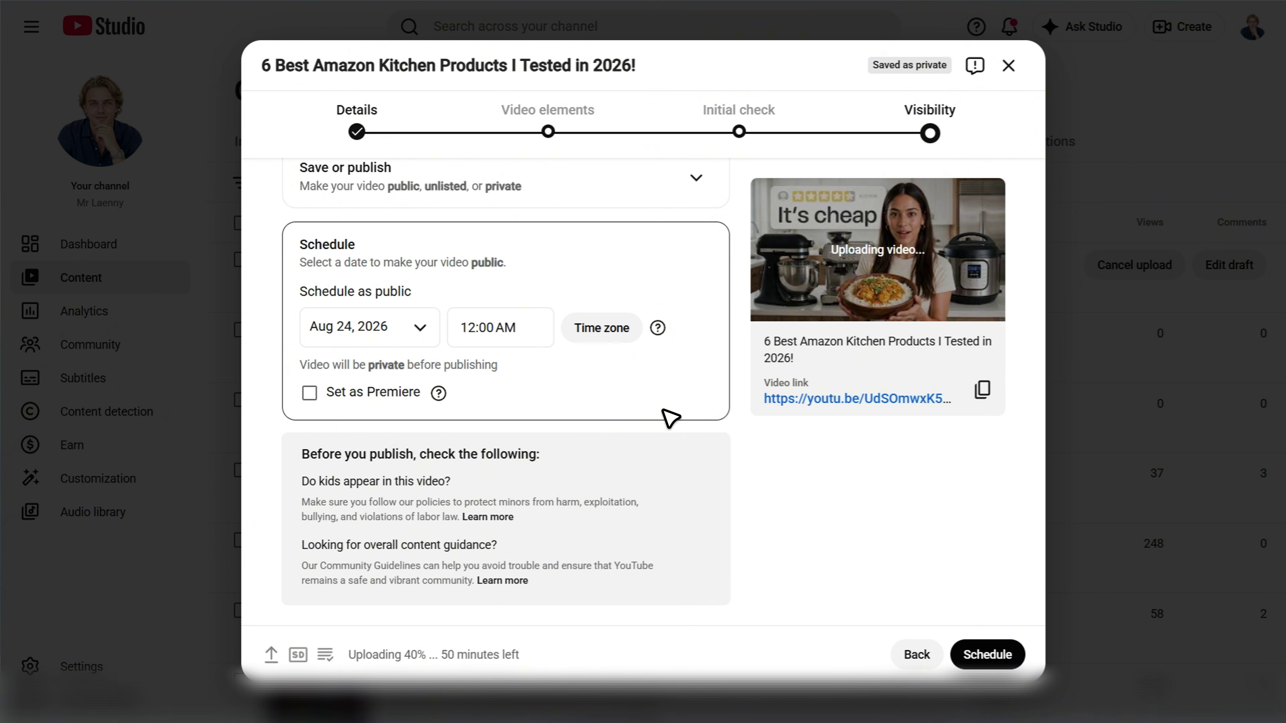
click(517, 330)
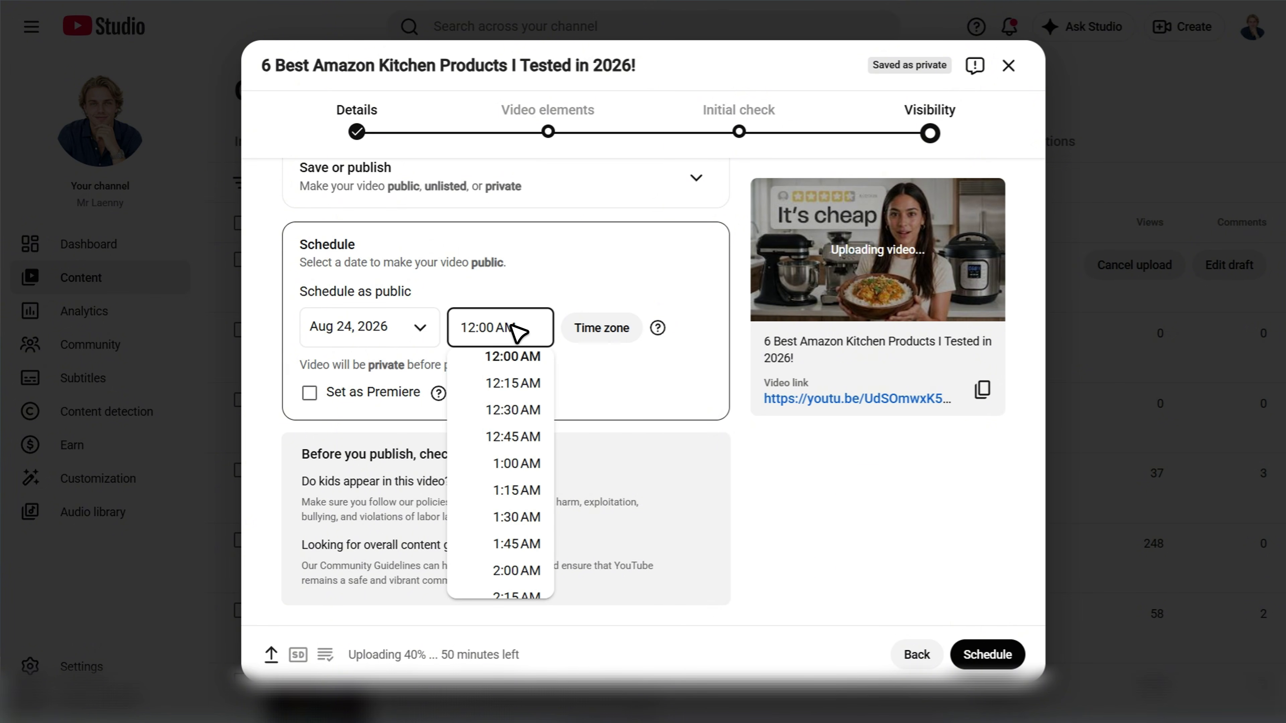
scroll(549, 499, down, 1)
click(541, 426)
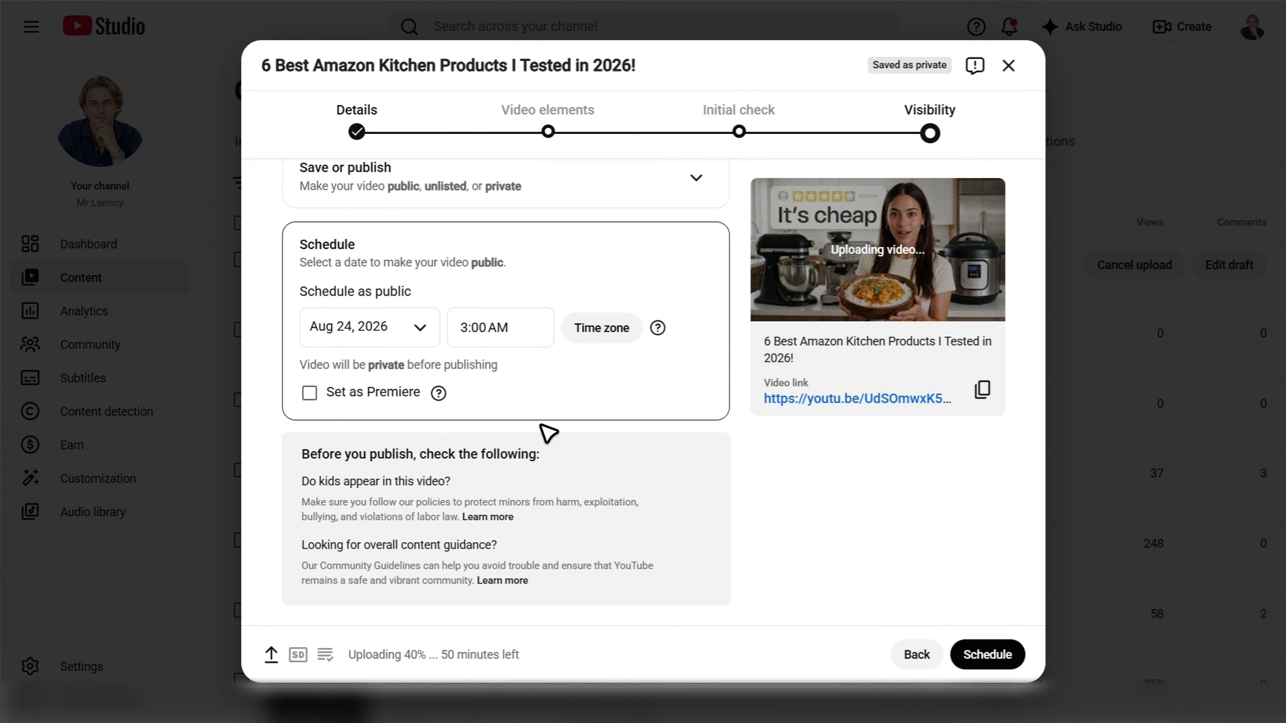
click(984, 656)
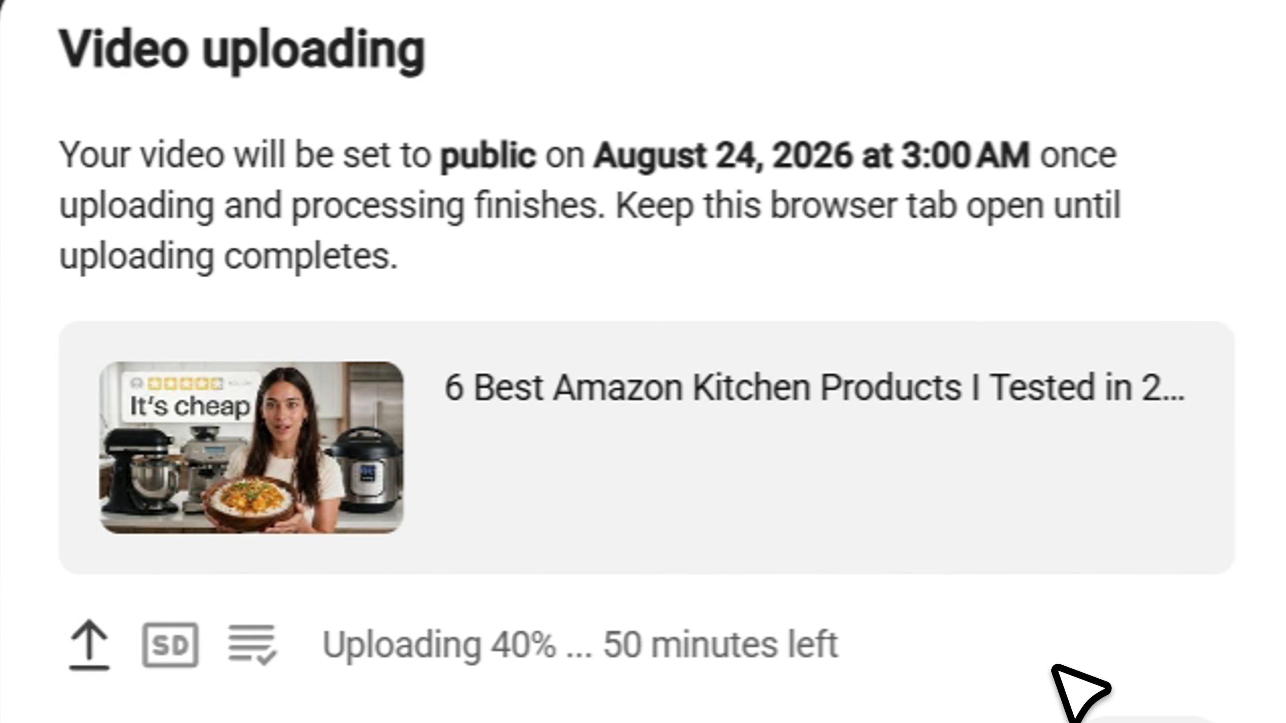